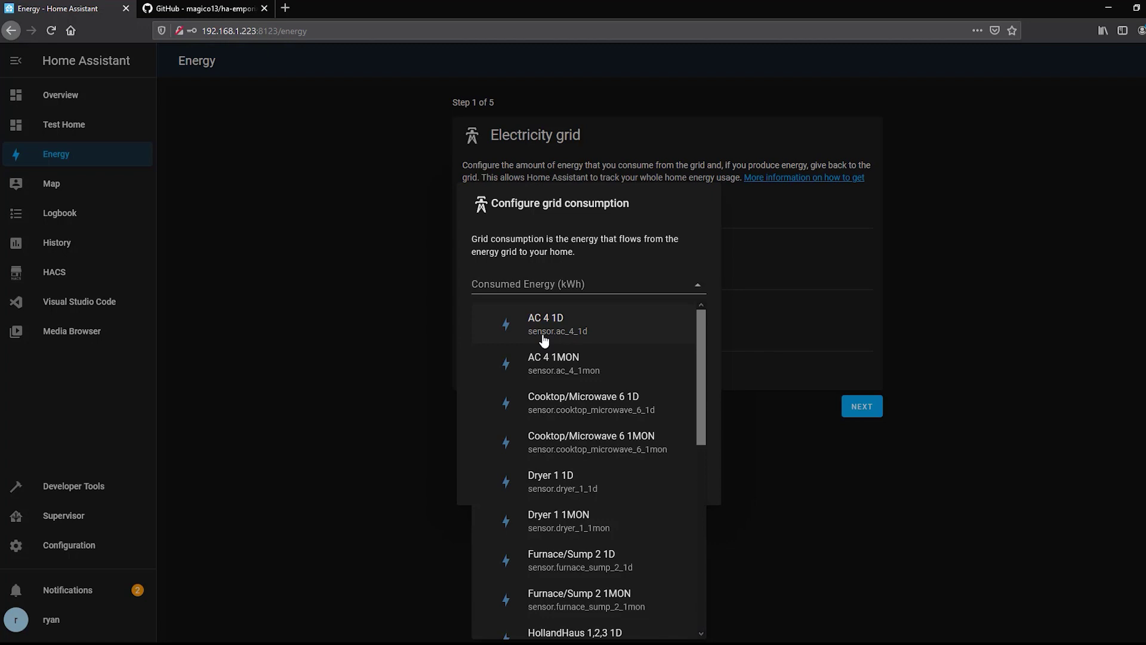
- Choose the HollandHaus 1,2,3 1D sensor as the consumed energy source for grid consumption
{"action": "scroll", "coordinate": [553, 361], "scroll_direction": "down", "scroll_amount": 5}
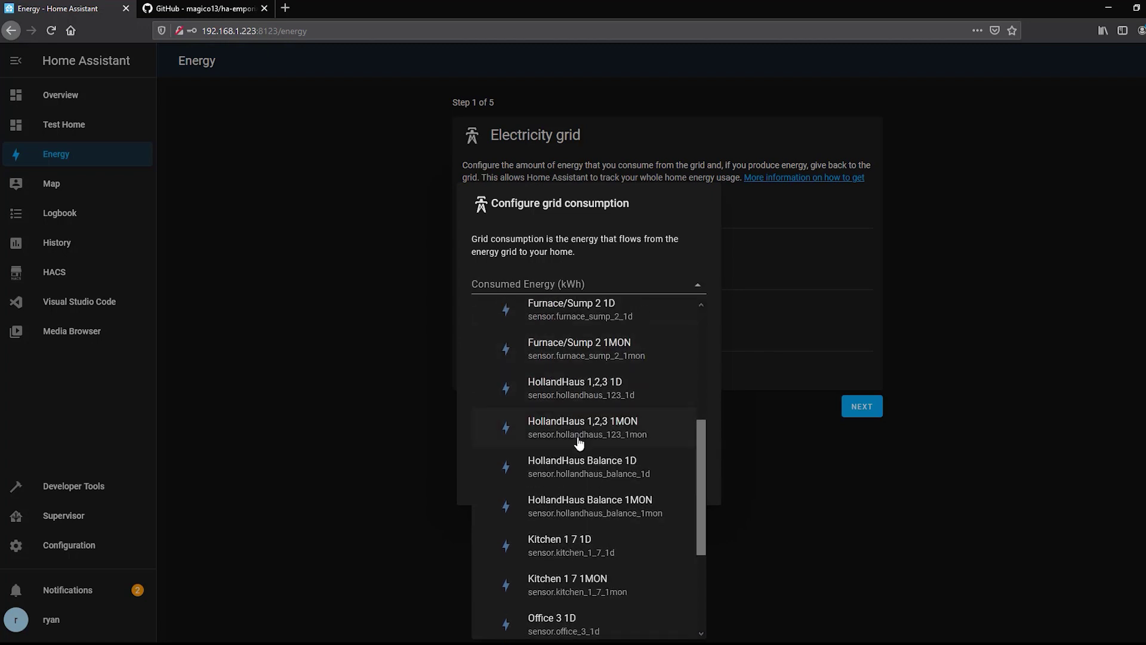
{"action": "left_click", "coordinate": [564, 394]}
- Try the cost tracking options for grid consumption: a static price, an entity tracking the total costs, and an entity with current price
{"action": "left_click", "coordinate": [486, 445]}
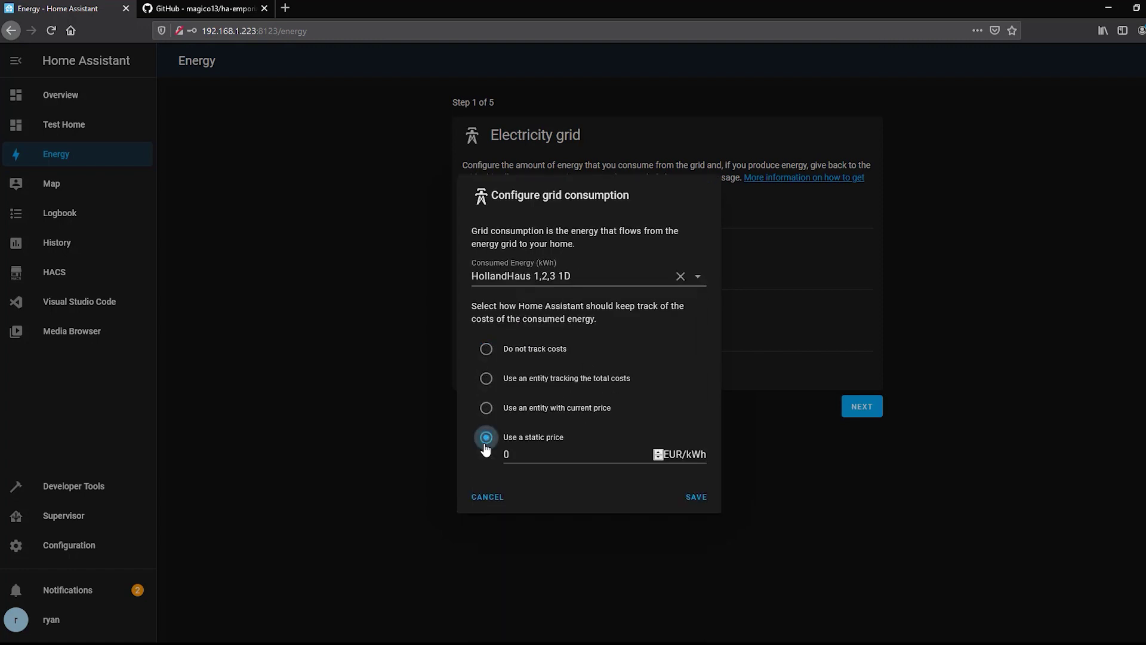
{"action": "left_click", "coordinate": [486, 353]}
{"action": "left_click", "coordinate": [486, 386]}
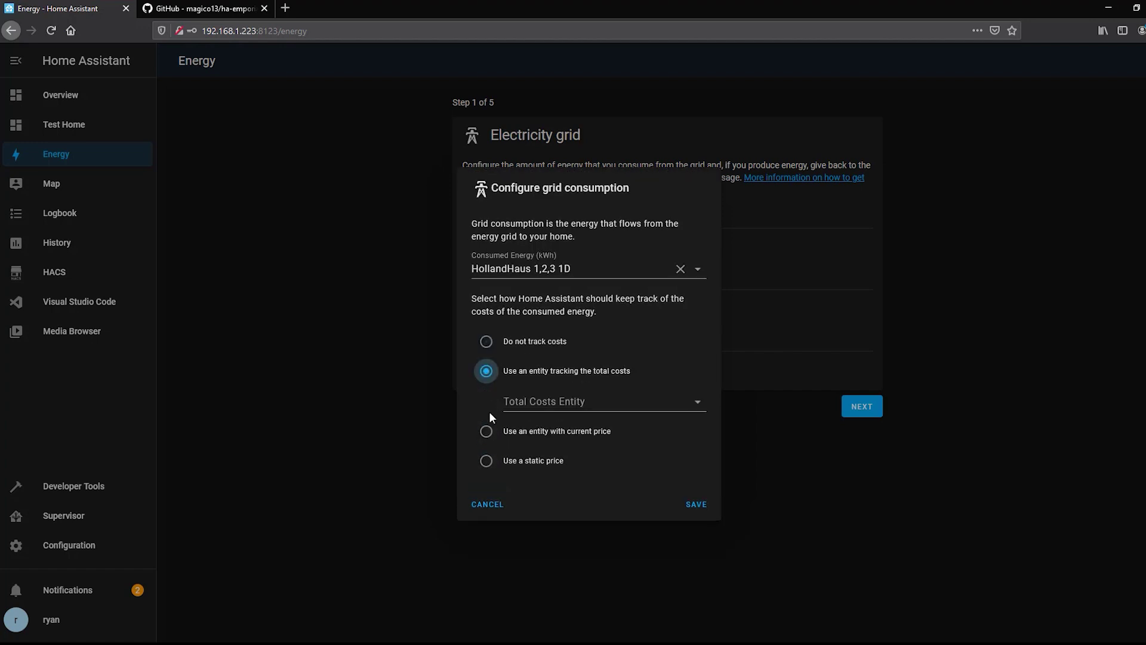
{"action": "left_click", "coordinate": [486, 341]}
{"action": "left_click", "coordinate": [485, 446]}
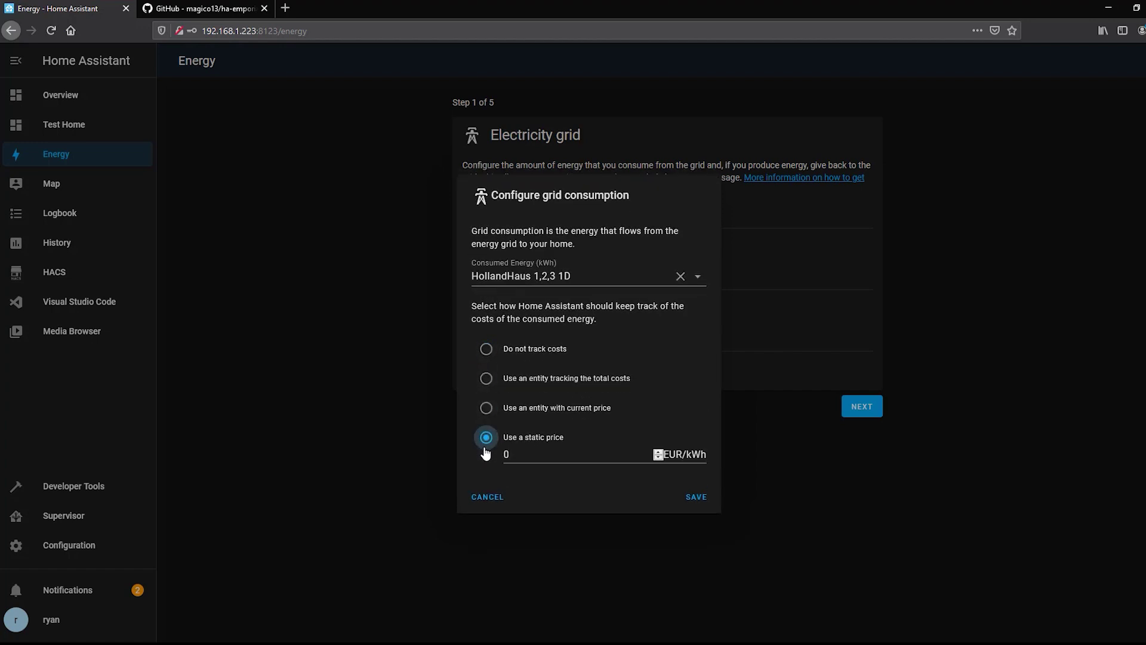
{"action": "left_click_drag", "start_coordinate": [509, 454], "coordinate": [463, 452]}
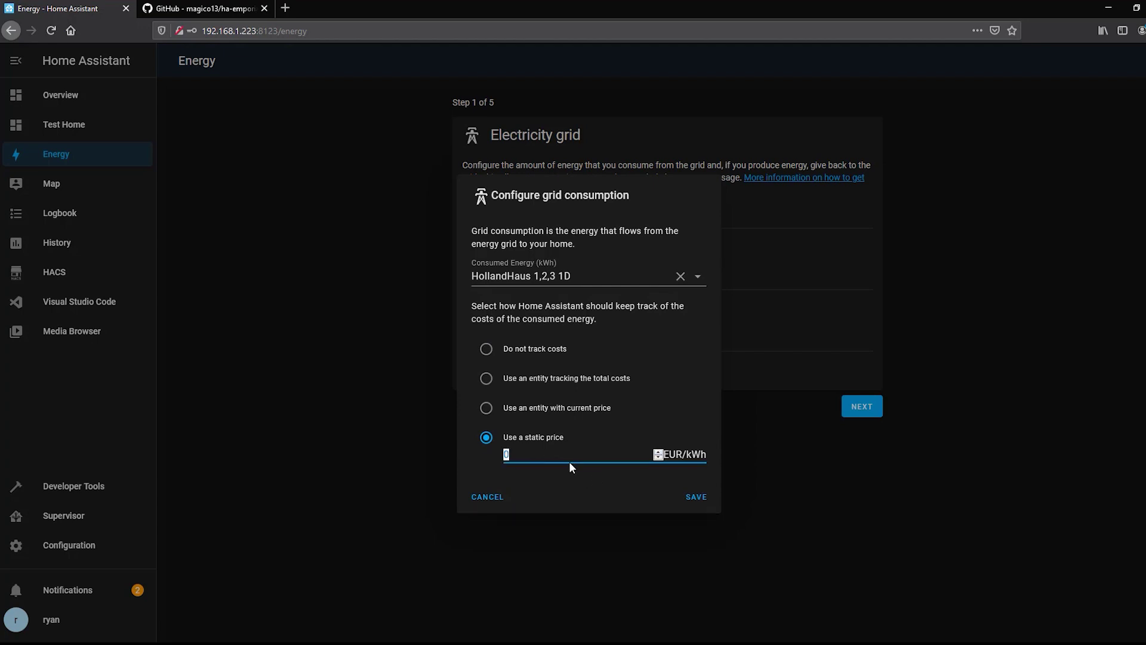
{"action": "left_click", "coordinate": [486, 409]}
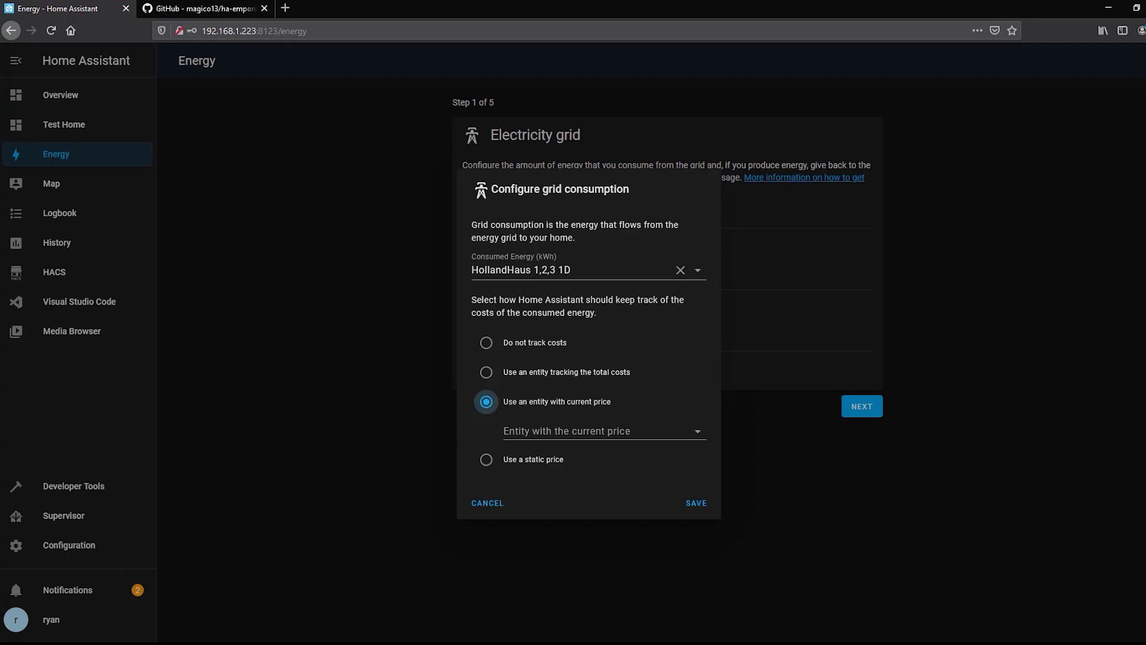
{"action": "left_click", "coordinate": [567, 431]}
{"action": "left_click", "coordinate": [596, 372]}
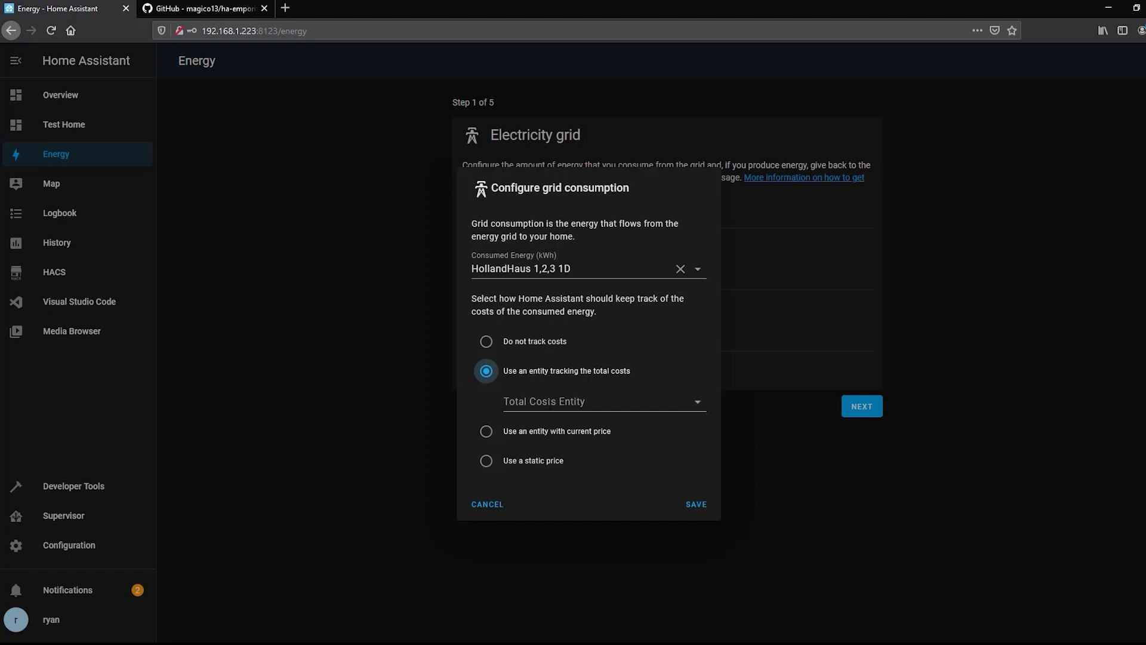
{"action": "left_click", "coordinate": [538, 431]}
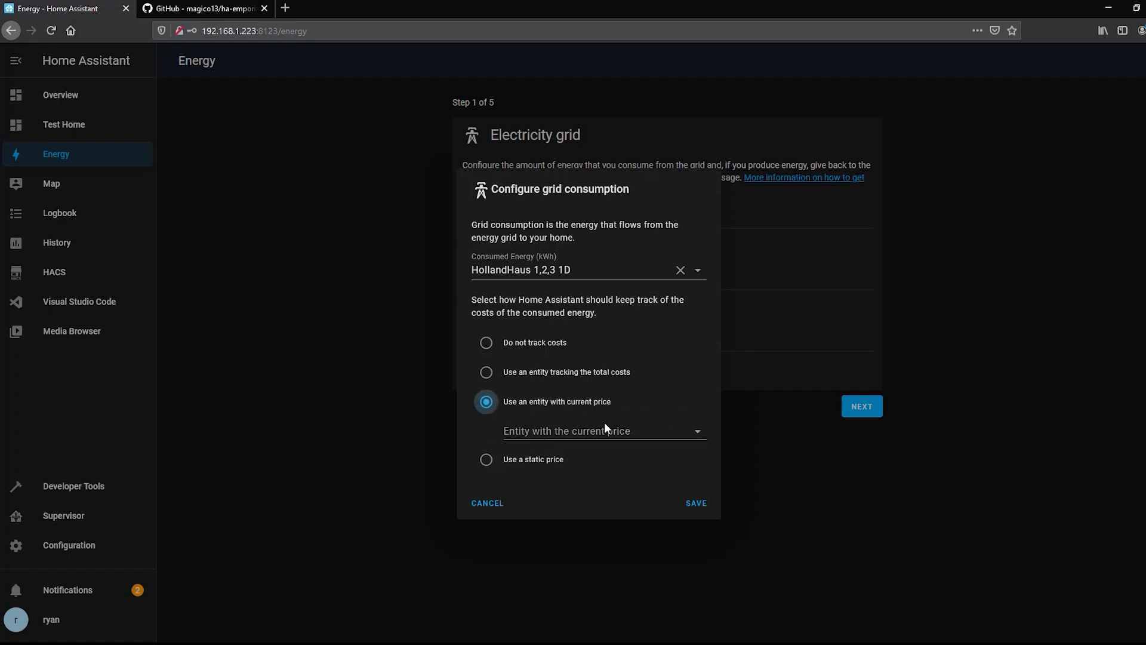
{"action": "left_click", "coordinate": [533, 459]}
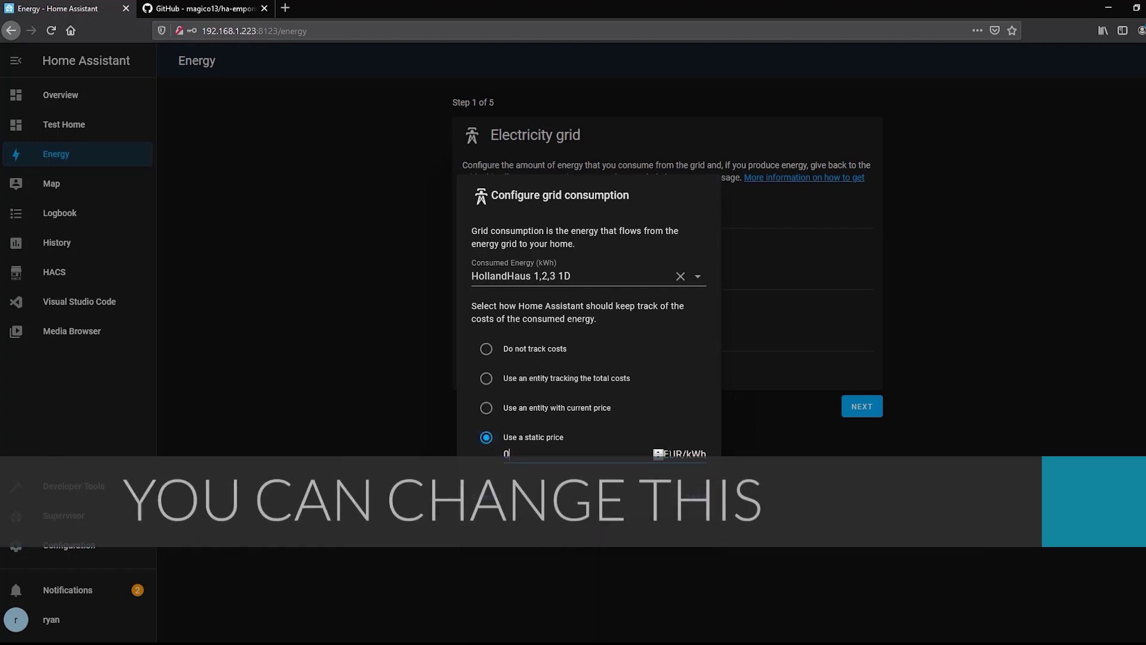
{"action": "left_click", "coordinate": [508, 454]}
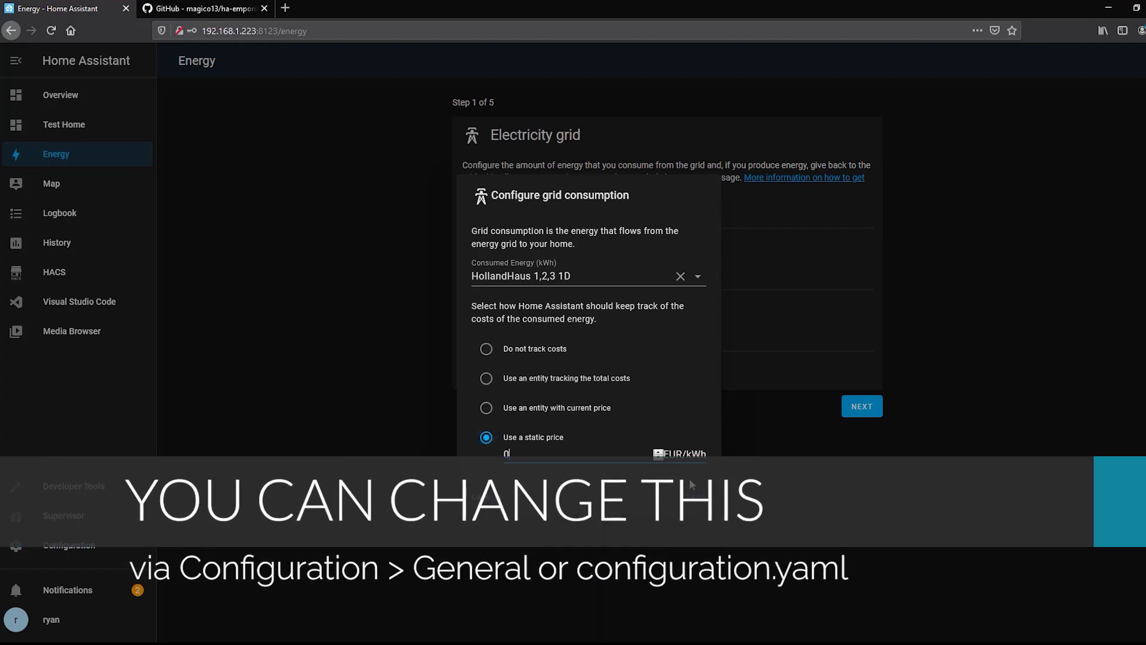
- Set the grid consumption to not track costs and save it
{"action": "left_click", "coordinate": [487, 349]}
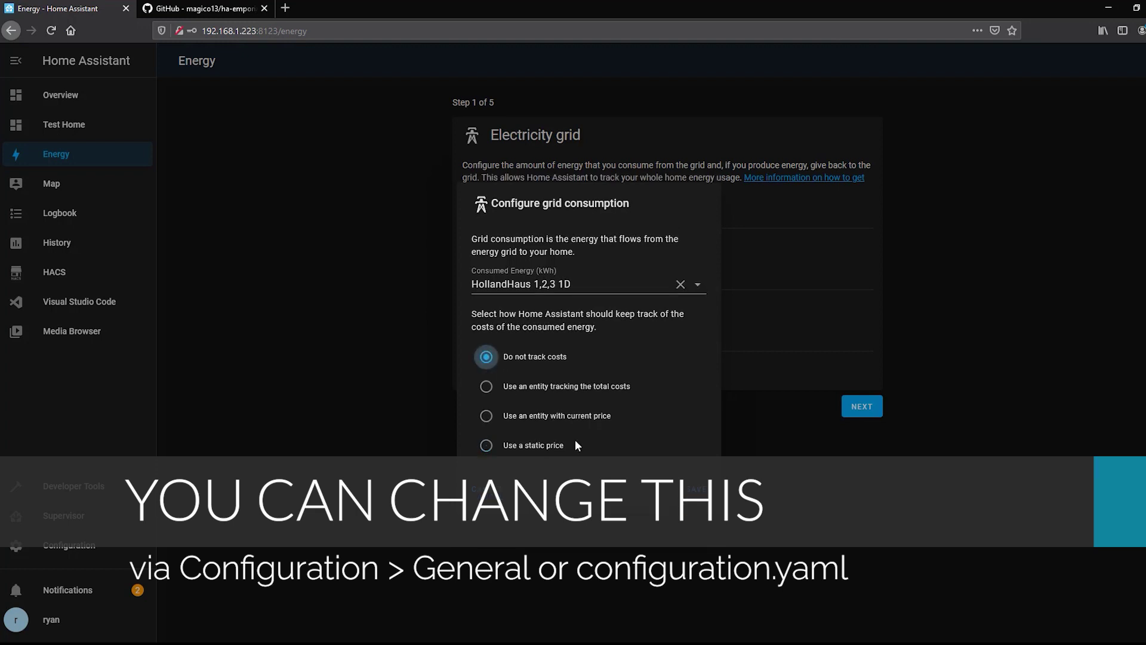
{"action": "left_click", "coordinate": [692, 495]}
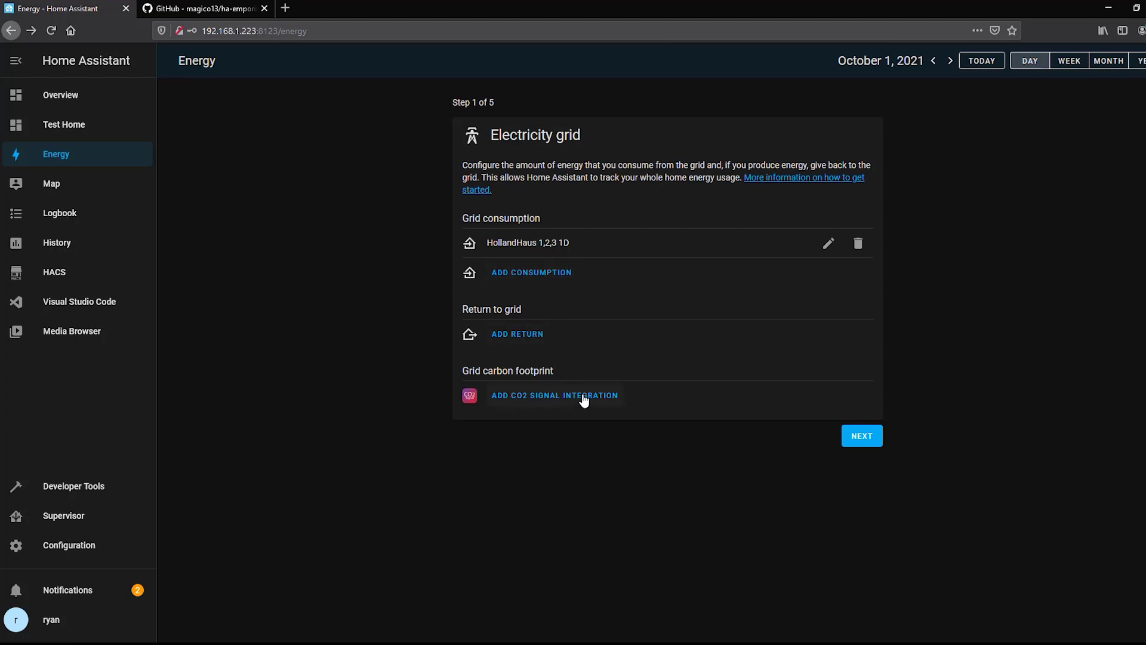
- Open electricityMap from the dashboard's non-fossil energy figure and examine the Southwest Power Pool's electricity consumption by source and carbon intensity
{"action": "left_click", "coordinate": [539, 406]}
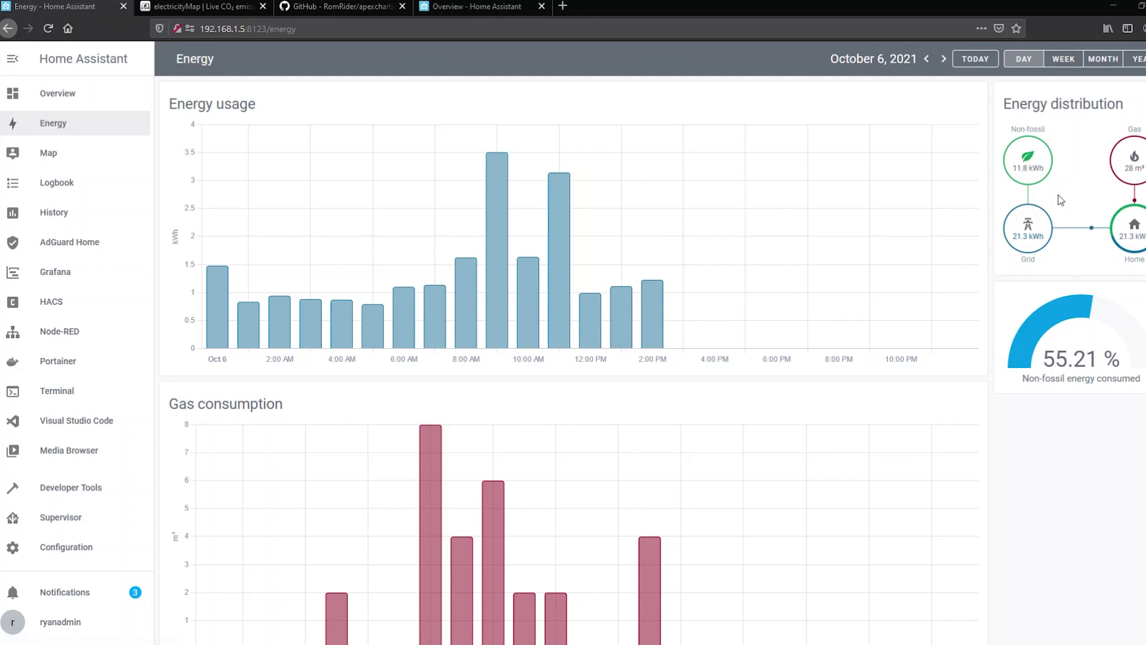
{"action": "left_click", "coordinate": [1042, 174]}
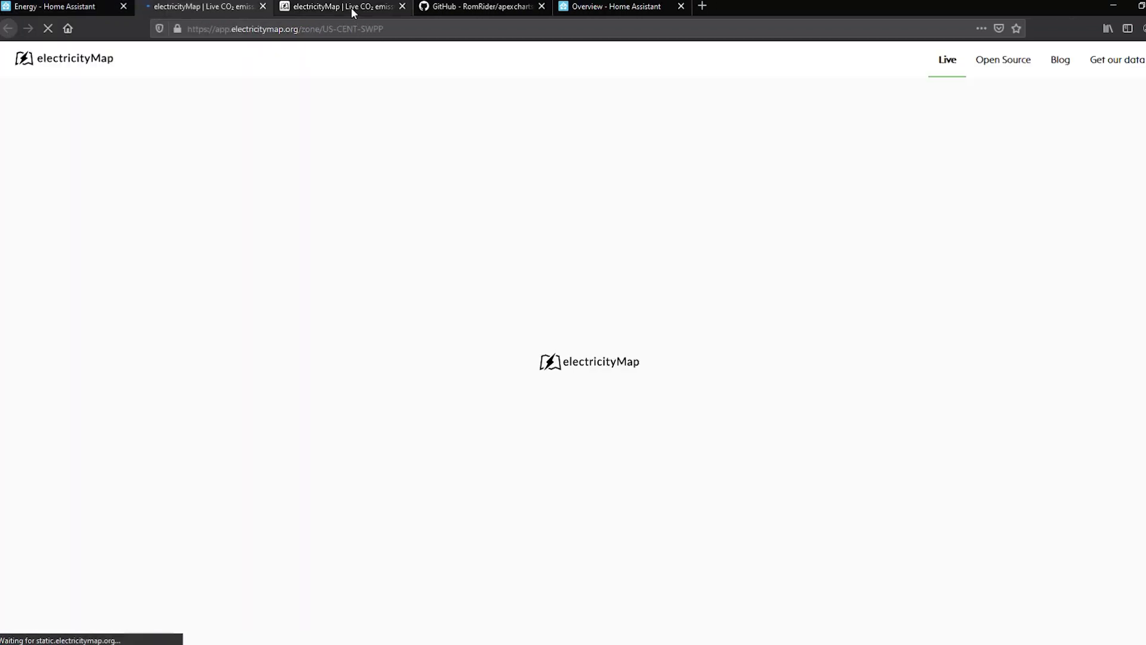
{"action": "scroll", "coordinate": [412, 239], "scroll_direction": "down", "scroll_amount": 5}
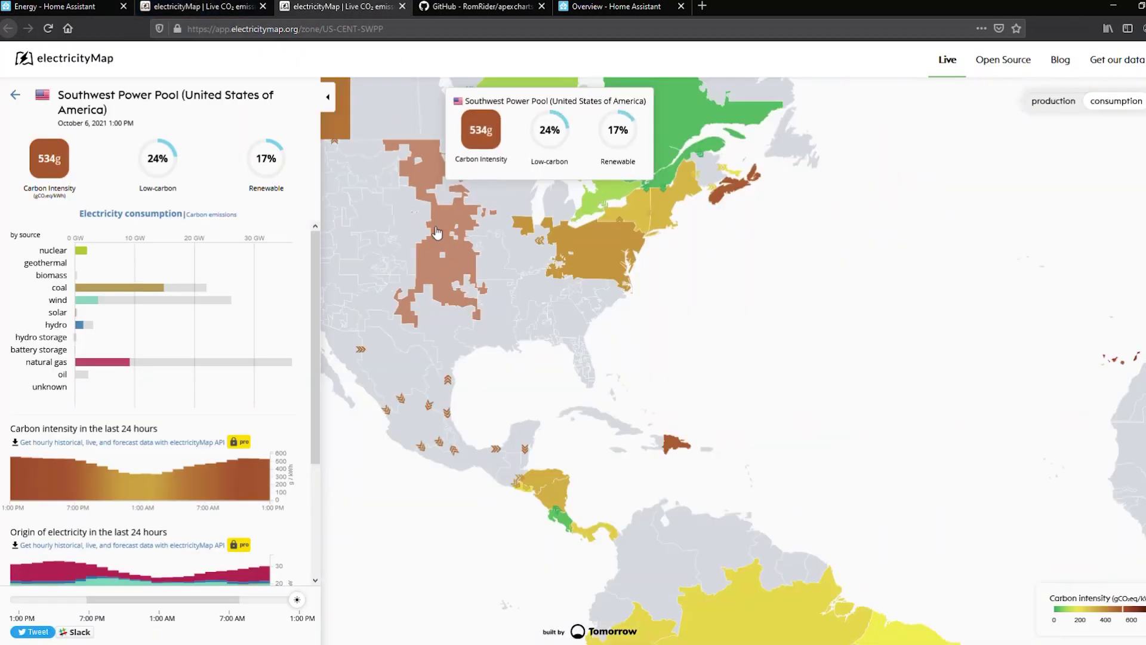
{"action": "scroll", "coordinate": [525, 310], "scroll_direction": "up", "scroll_amount": 3}
{"action": "scroll", "coordinate": [607, 358], "scroll_direction": "up", "scroll_amount": 3}
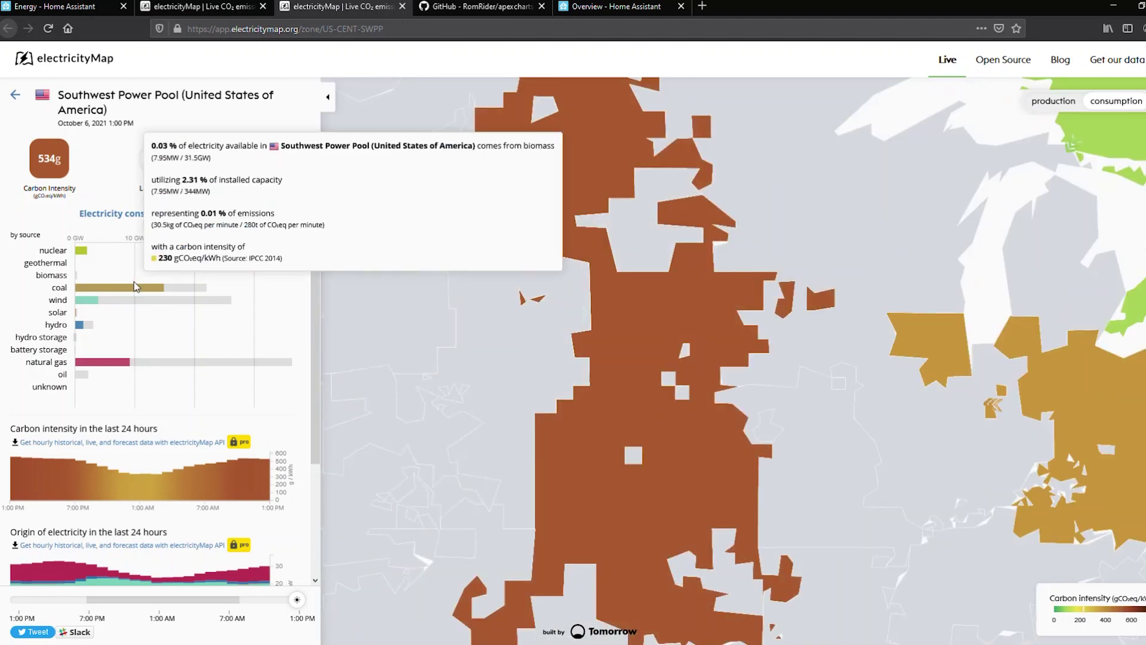
{"action": "mouse_move", "coordinate": [71, 252]}
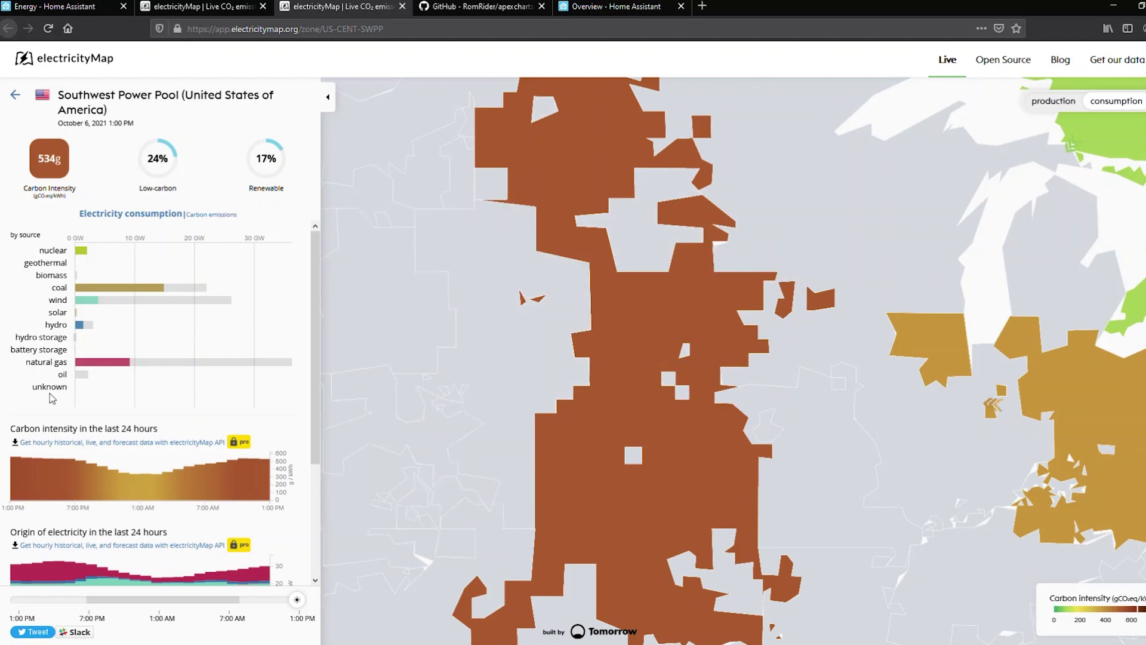
{"action": "scroll", "coordinate": [120, 453], "scroll_direction": "down", "scroll_amount": 3}
{"action": "mouse_move", "coordinate": [89, 456]}
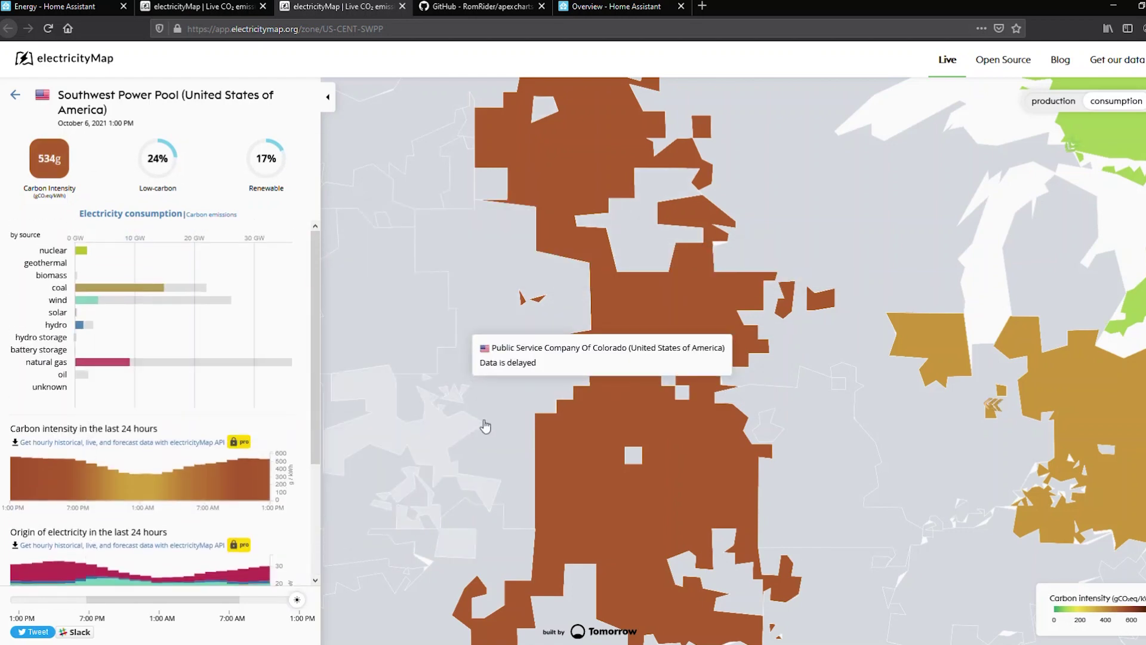
{"action": "scroll", "coordinate": [617, 401], "scroll_direction": "down", "scroll_amount": 2}
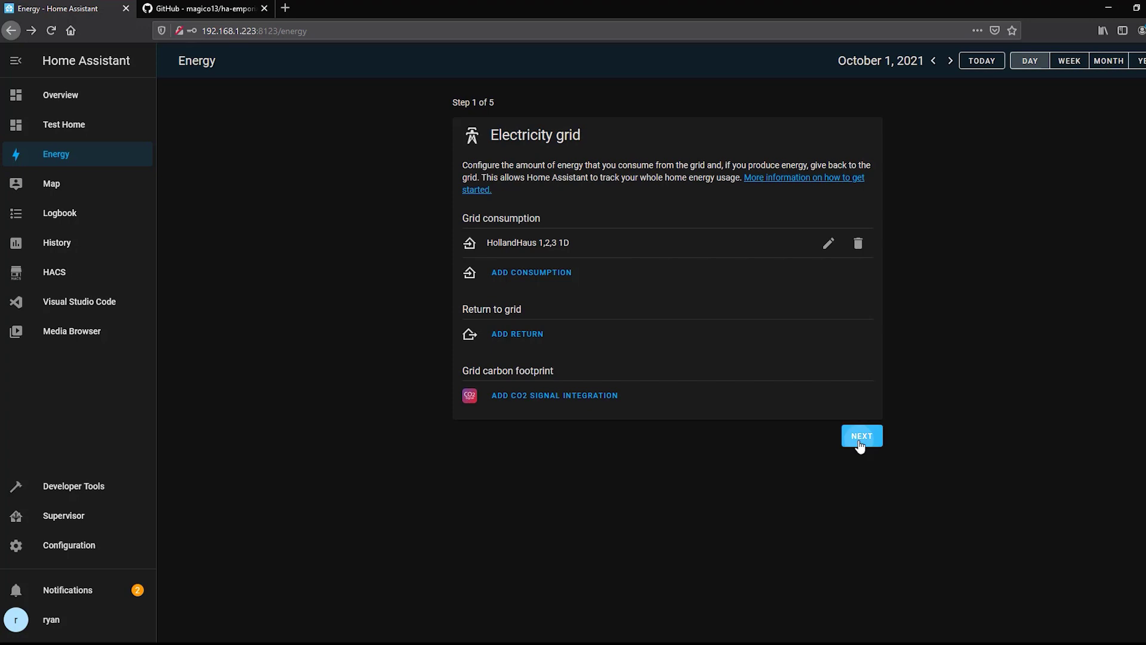
- Advance the energy setup to individual devices without adding solar panels, home battery storage or a gas source
{"action": "left_click", "coordinate": [859, 443]}
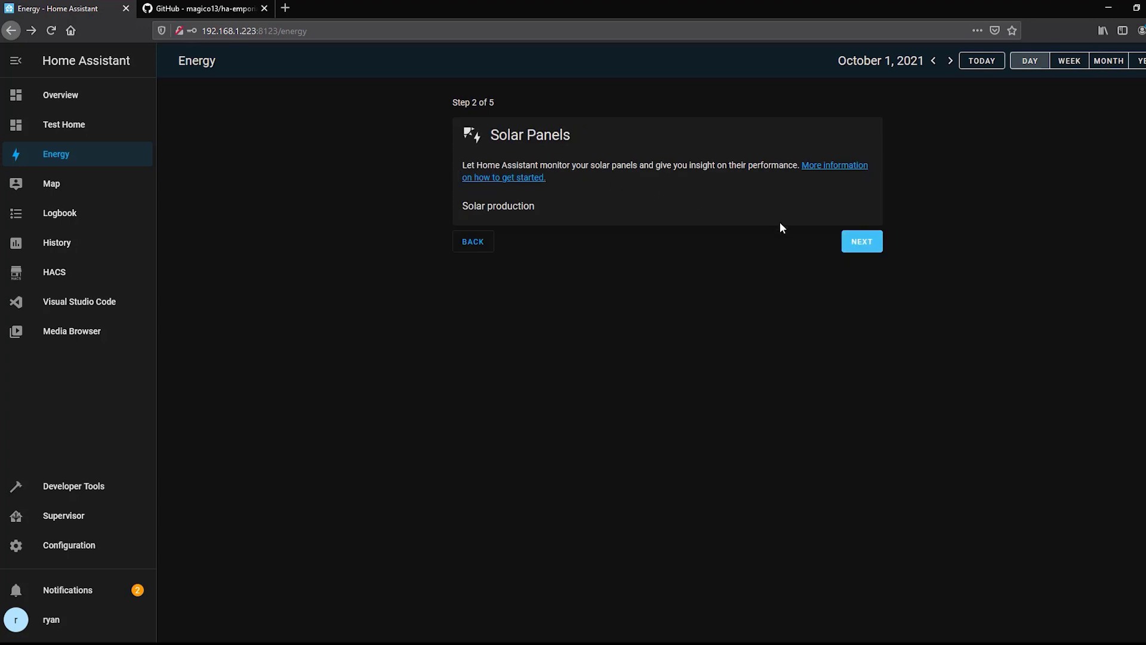
{"action": "left_click", "coordinate": [851, 248]}
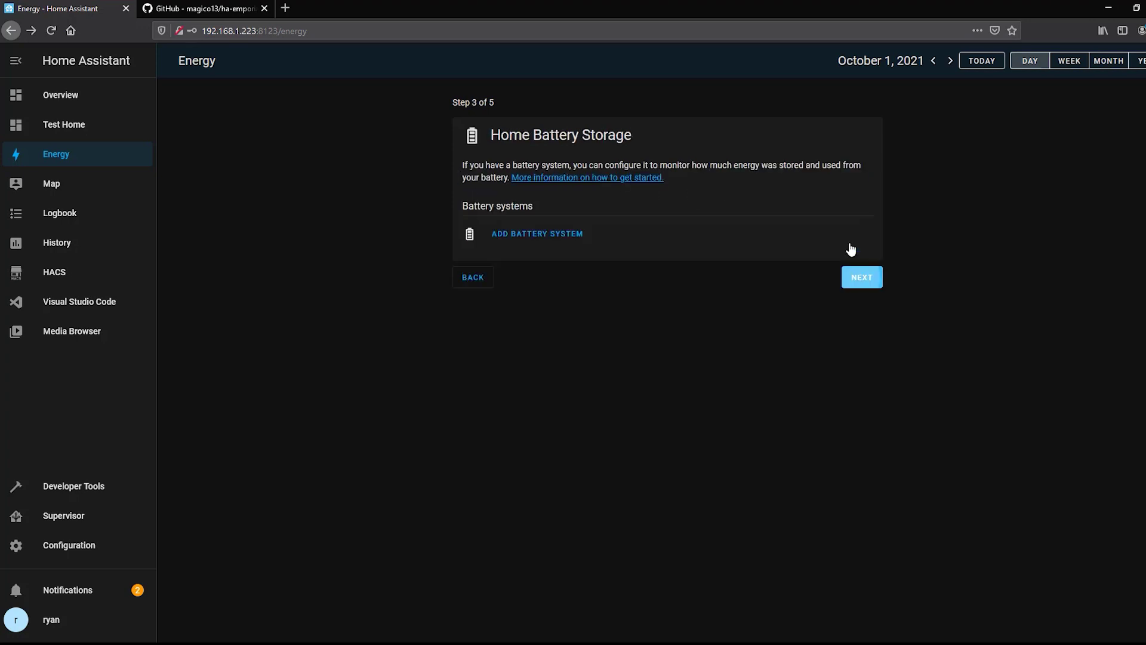
{"action": "left_click", "coordinate": [863, 280]}
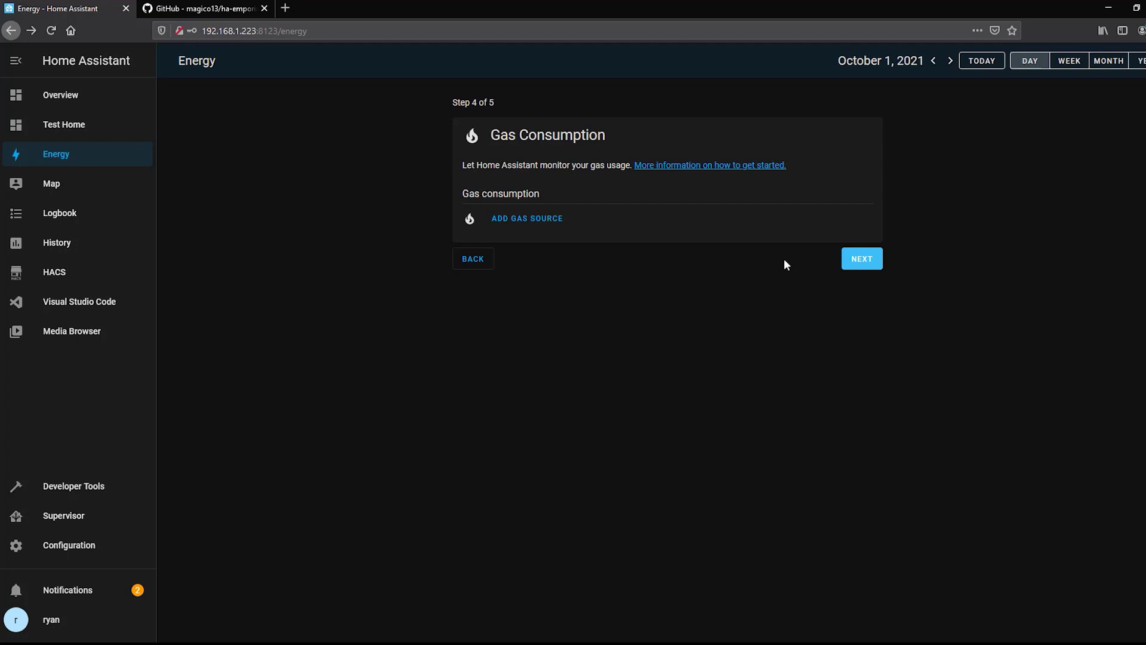
{"action": "left_click", "coordinate": [869, 263]}
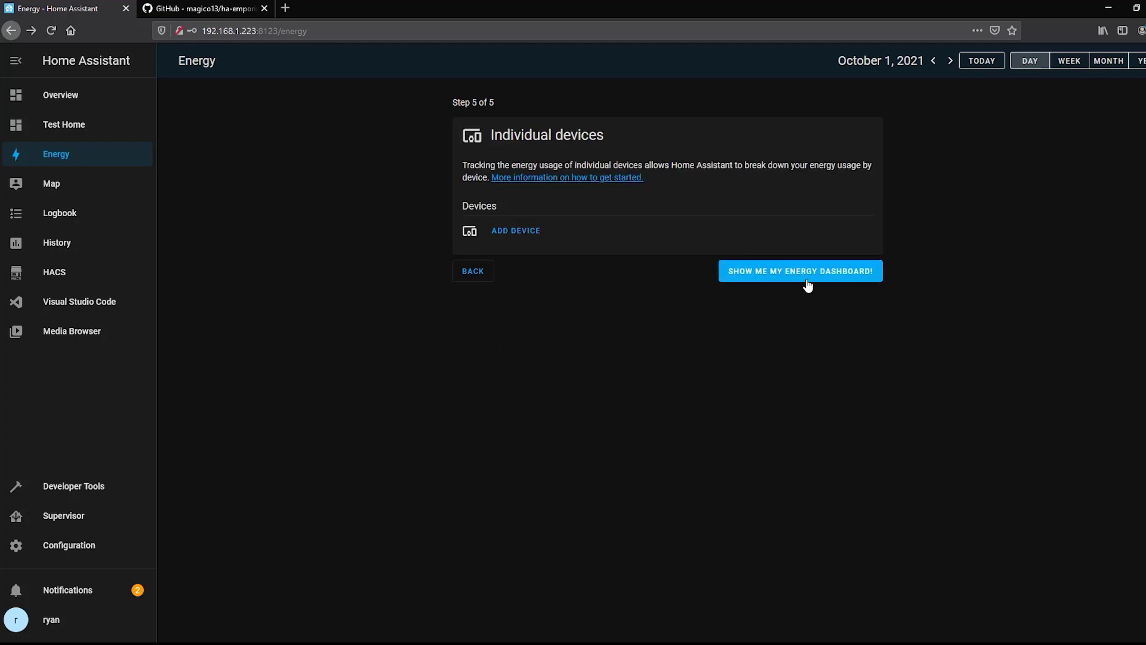
- Add the AC, Cooktop/Microwave, Dryer, Furnace/Sump, HollandHaus Balance, Kitchen, Office and Oven 1D entities as individual devices and open the energy dashboard
{"action": "left_click", "coordinate": [524, 237]}
{"action": "left_click", "coordinate": [591, 357]}
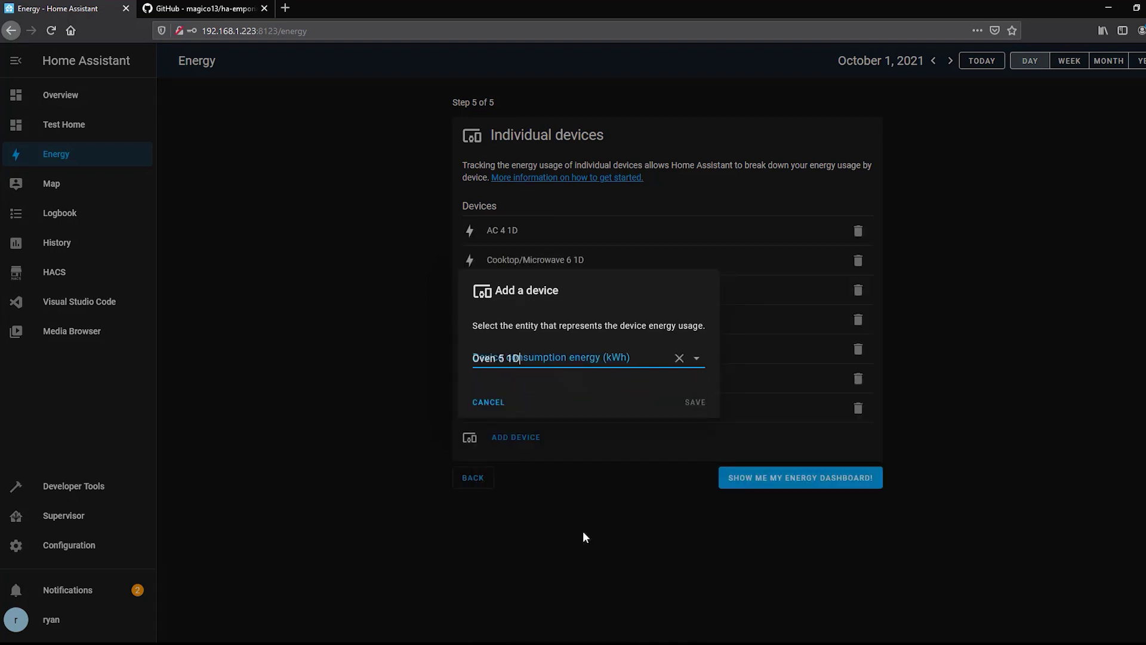
{"action": "left_click", "coordinate": [687, 405]}
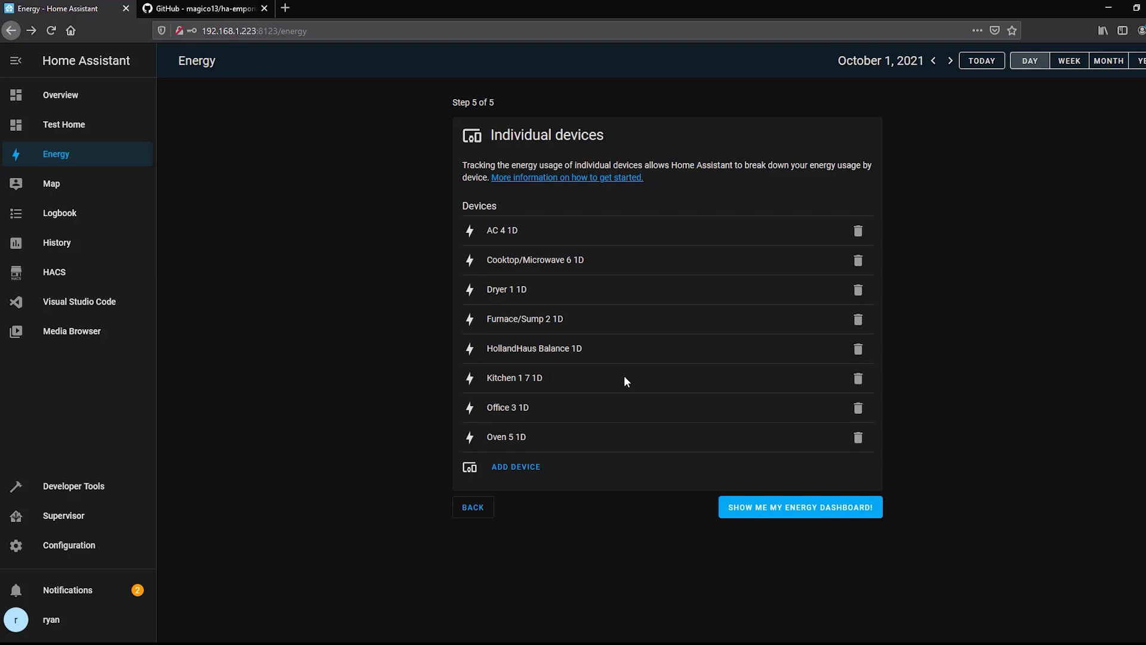
{"action": "left_click", "coordinate": [770, 507]}
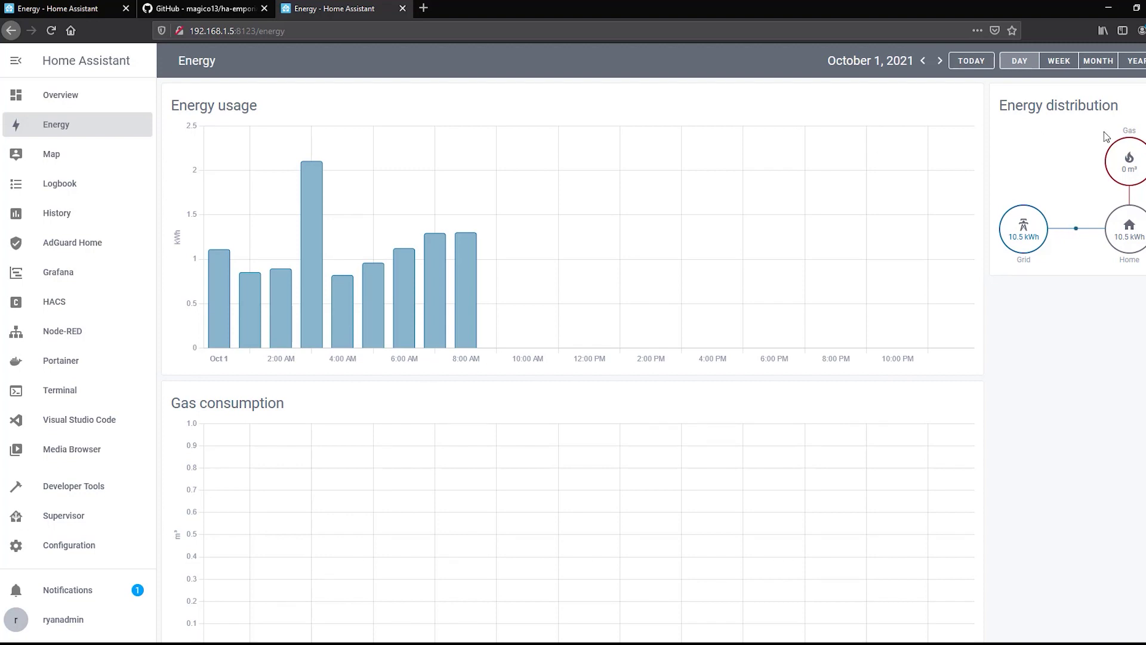
- Compare the energy usage and gas consumption charts in the weekly and daily views of the populated energy dashboard
{"action": "left_click", "coordinate": [1046, 64]}
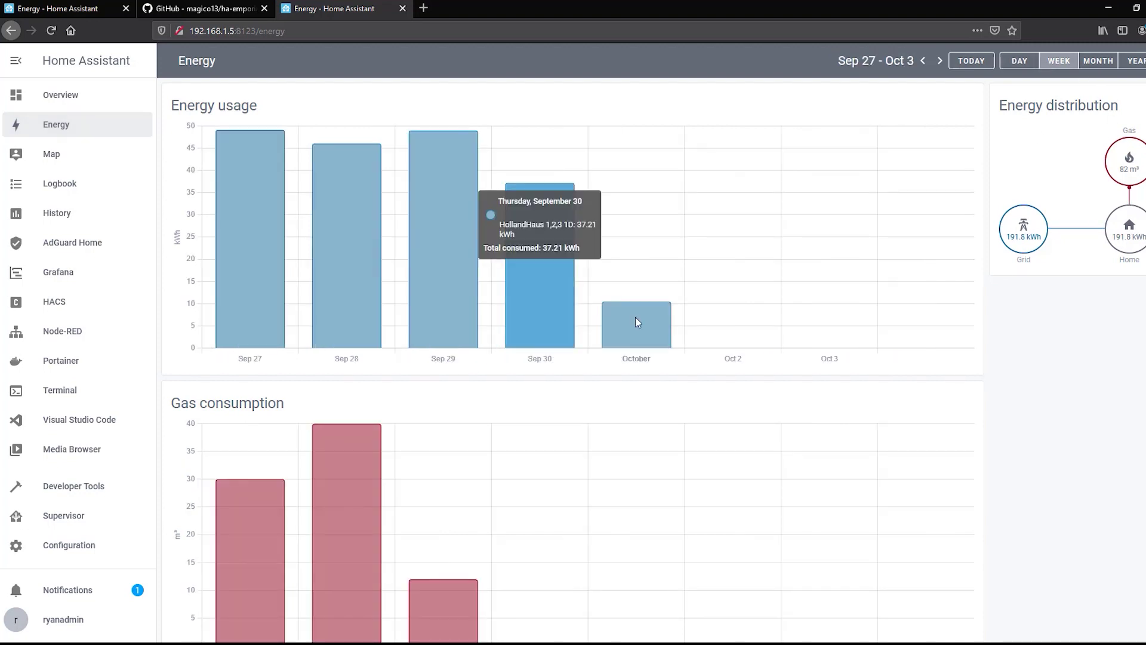
{"action": "left_click", "coordinate": [1013, 61]}
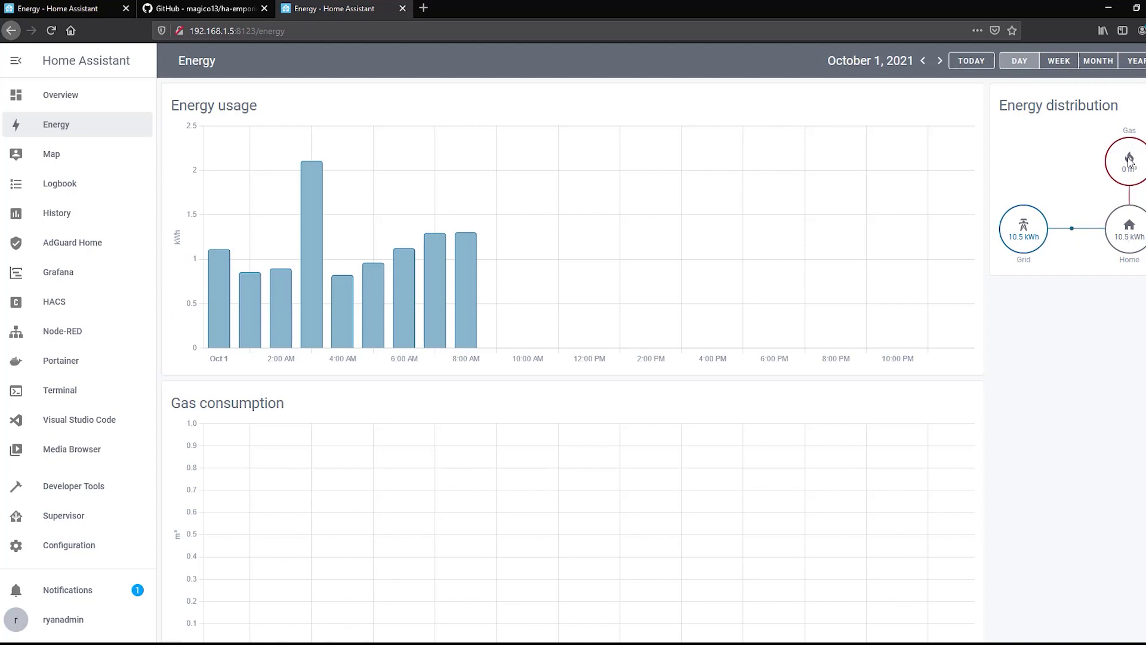
{"action": "scroll", "coordinate": [555, 323], "scroll_direction": "down", "scroll_amount": 1}
{"action": "scroll", "coordinate": [402, 261], "scroll_direction": "down", "scroll_amount": 6}
{"action": "scroll", "coordinate": [401, 261], "scroll_direction": "up", "scroll_amount": 5}
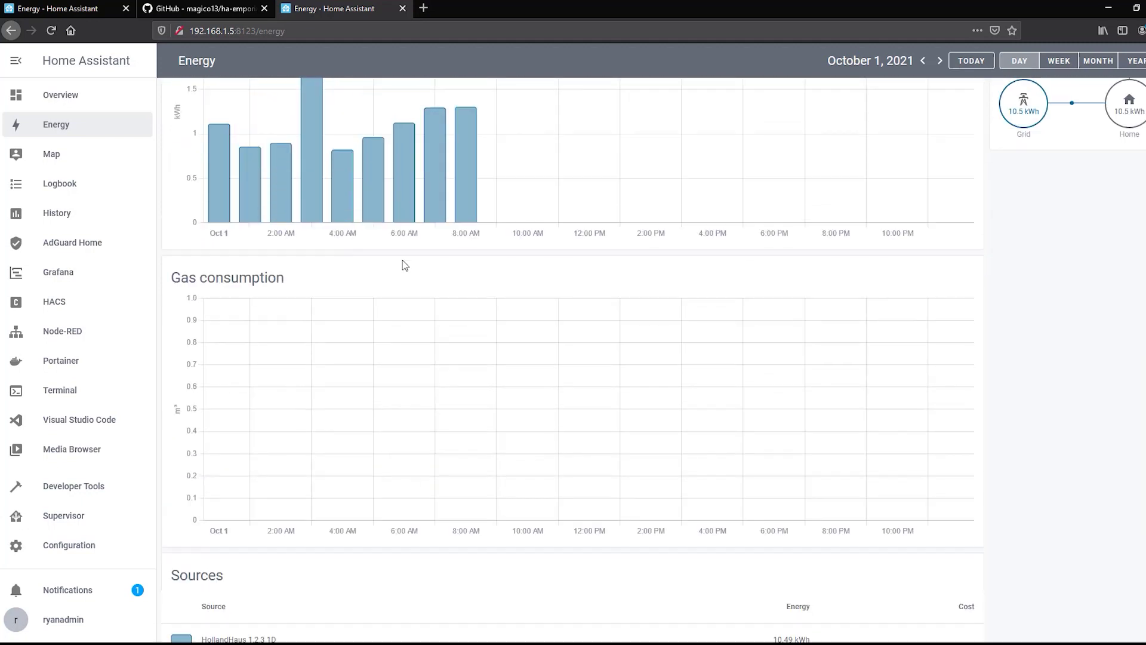
{"action": "scroll", "coordinate": [422, 404], "scroll_direction": "down", "scroll_amount": 4}
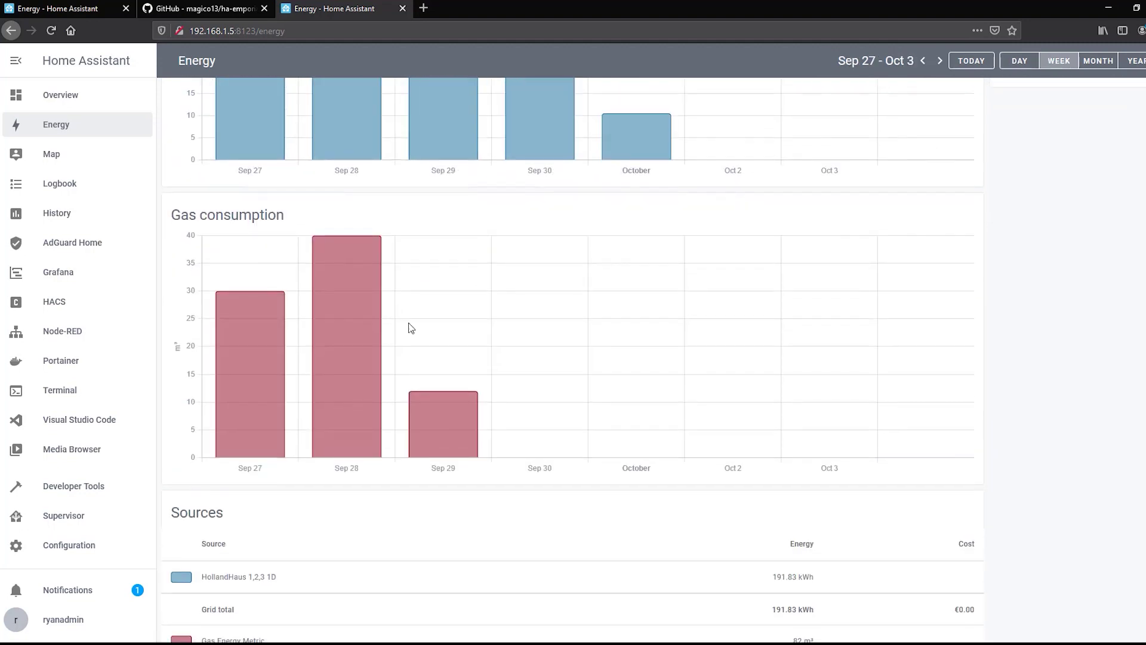
{"action": "mouse_move", "coordinate": [447, 429]}
{"action": "mouse_move", "coordinate": [333, 405]}
{"action": "scroll", "coordinate": [768, 409], "scroll_direction": "up", "scroll_amount": 3}
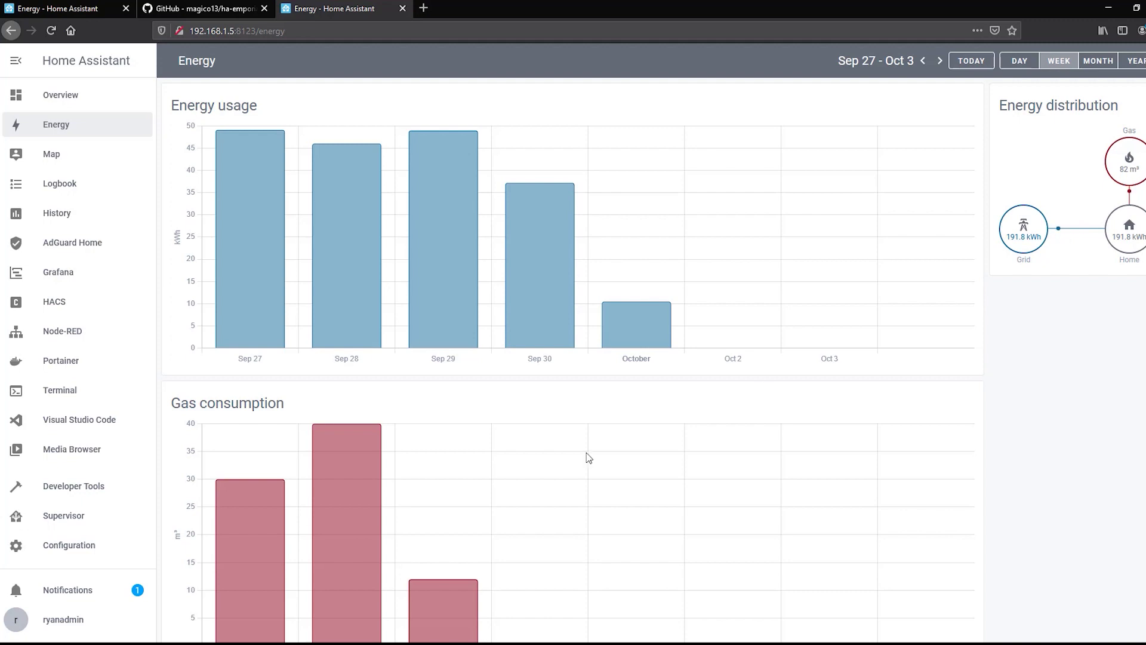
- Examine the sources and individual device usage by week and by day, including the history of HollandHaus Balance 1D
{"action": "scroll", "coordinate": [406, 483], "scroll_direction": "down", "scroll_amount": 6}
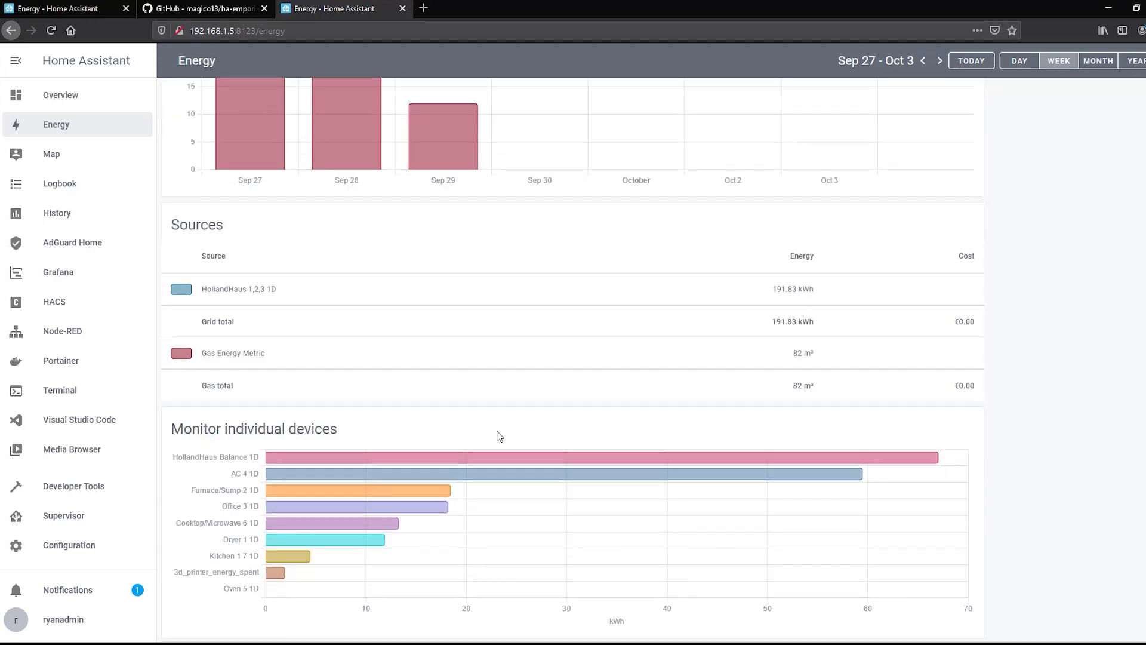
{"action": "scroll", "coordinate": [500, 436], "scroll_direction": "up", "scroll_amount": 6}
{"action": "left_click", "coordinate": [1019, 60]}
{"action": "scroll", "coordinate": [674, 309], "scroll_direction": "down", "scroll_amount": 6}
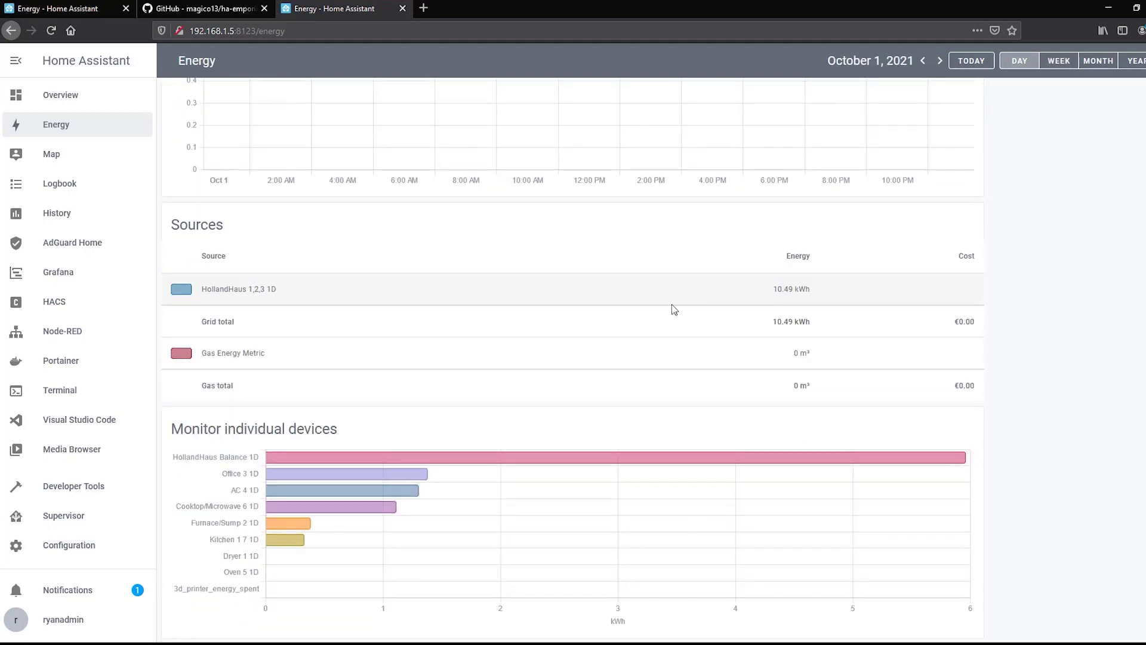
{"action": "left_click", "coordinate": [307, 459]}
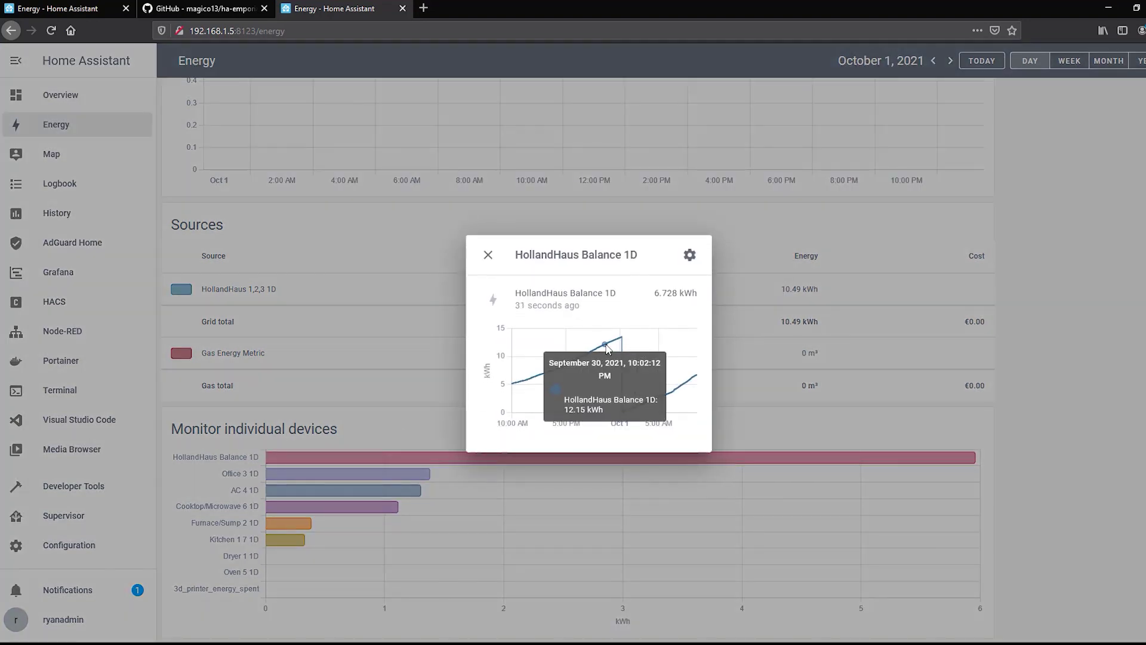
{"action": "left_click", "coordinate": [488, 255]}
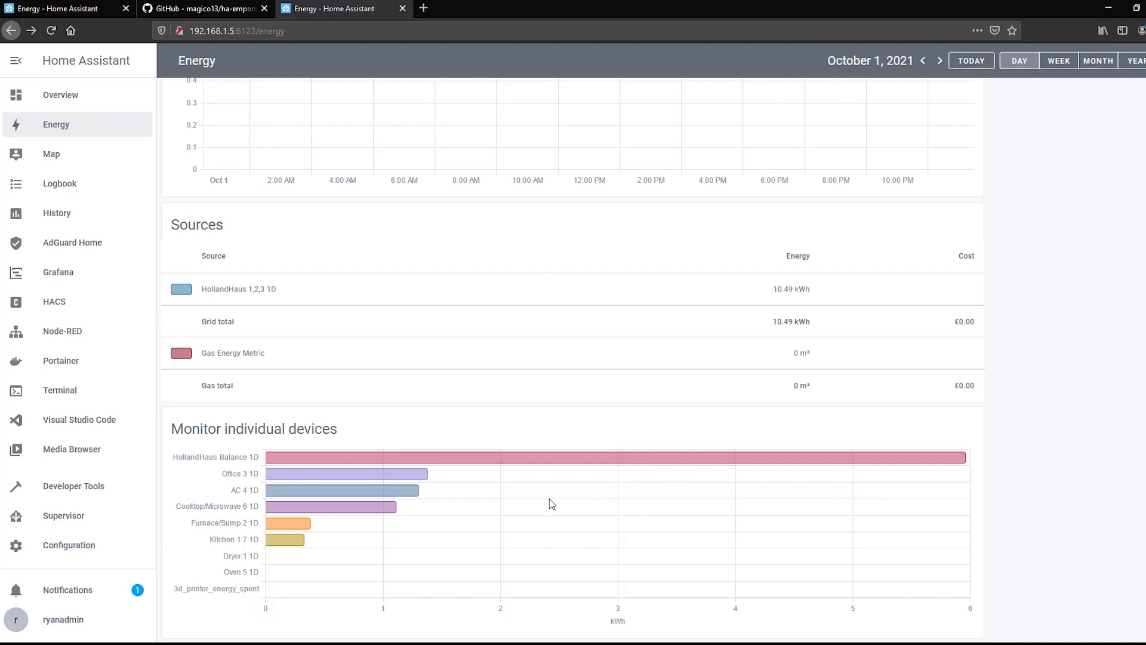
- Compare individual device usage in the daily and weekly views, checking AC 4 1D by day and 3d_printer_energy_spent by week
{"action": "mouse_move", "coordinate": [326, 477]}
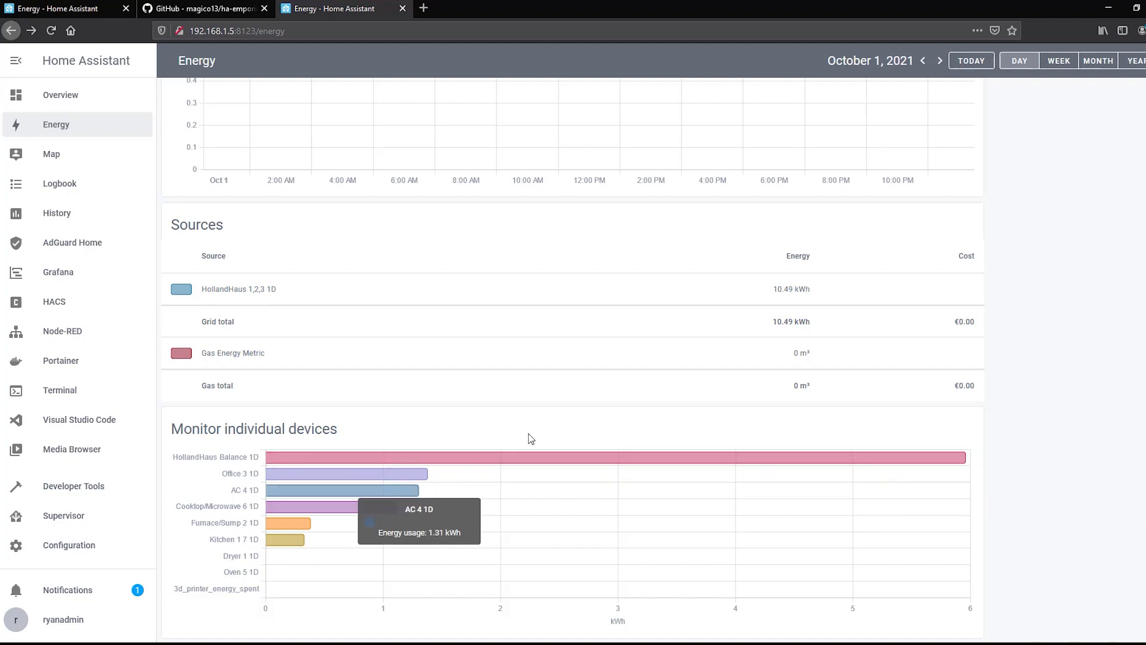
{"action": "scroll", "coordinate": [808, 256], "scroll_direction": "up", "scroll_amount": 10}
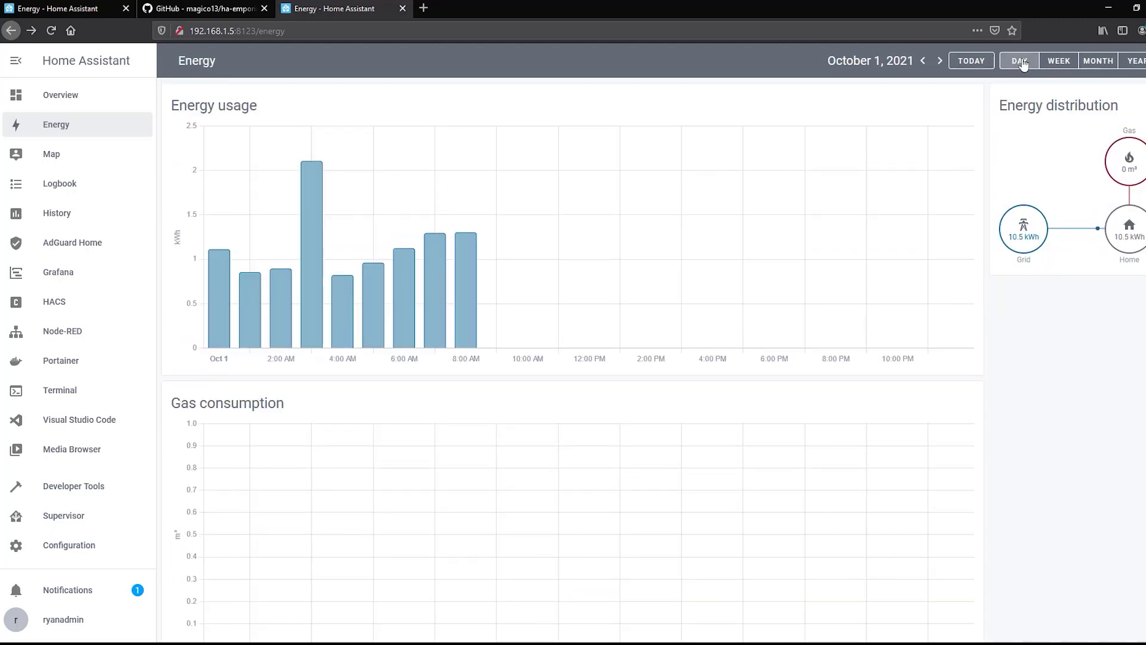
{"action": "left_click", "coordinate": [1054, 61]}
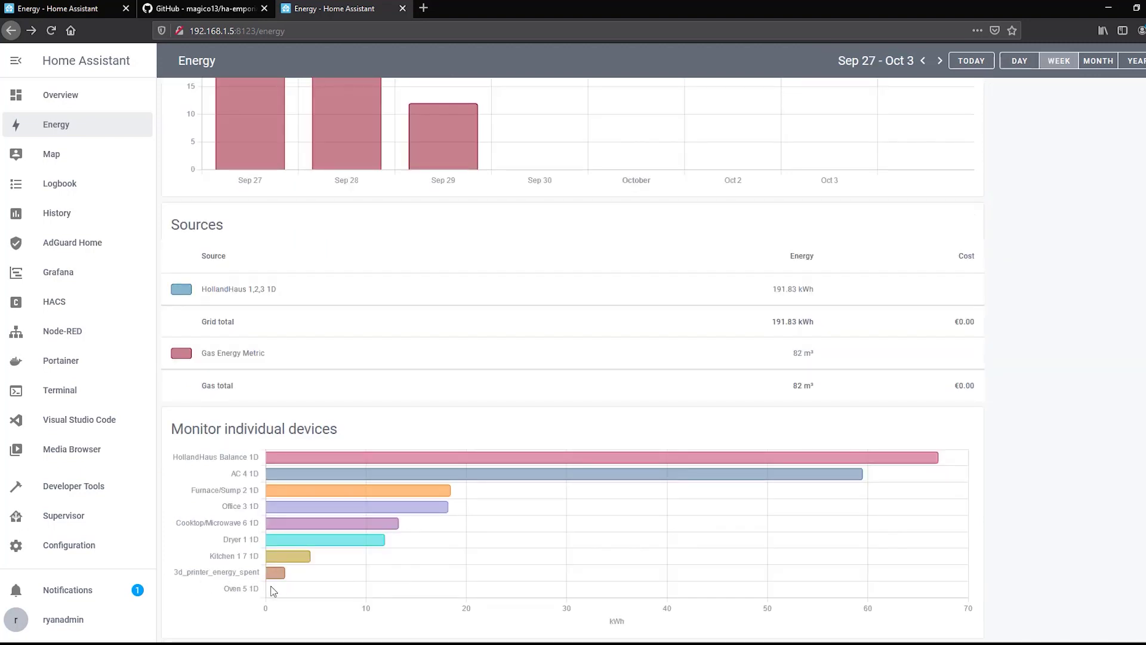
{"action": "mouse_move", "coordinate": [268, 580]}
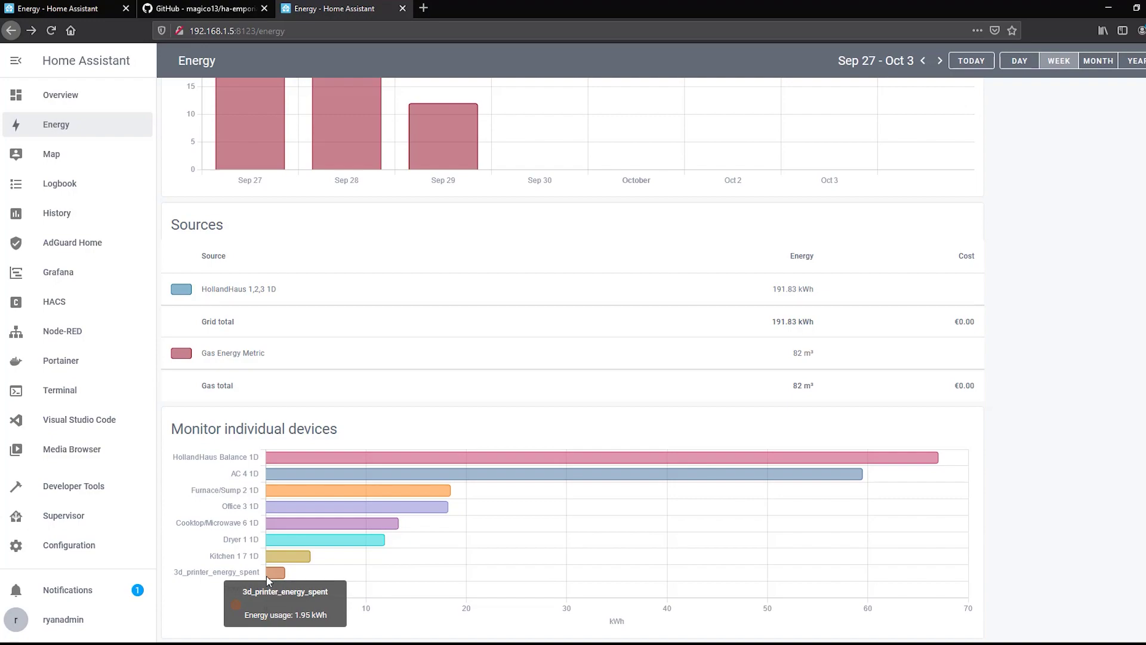
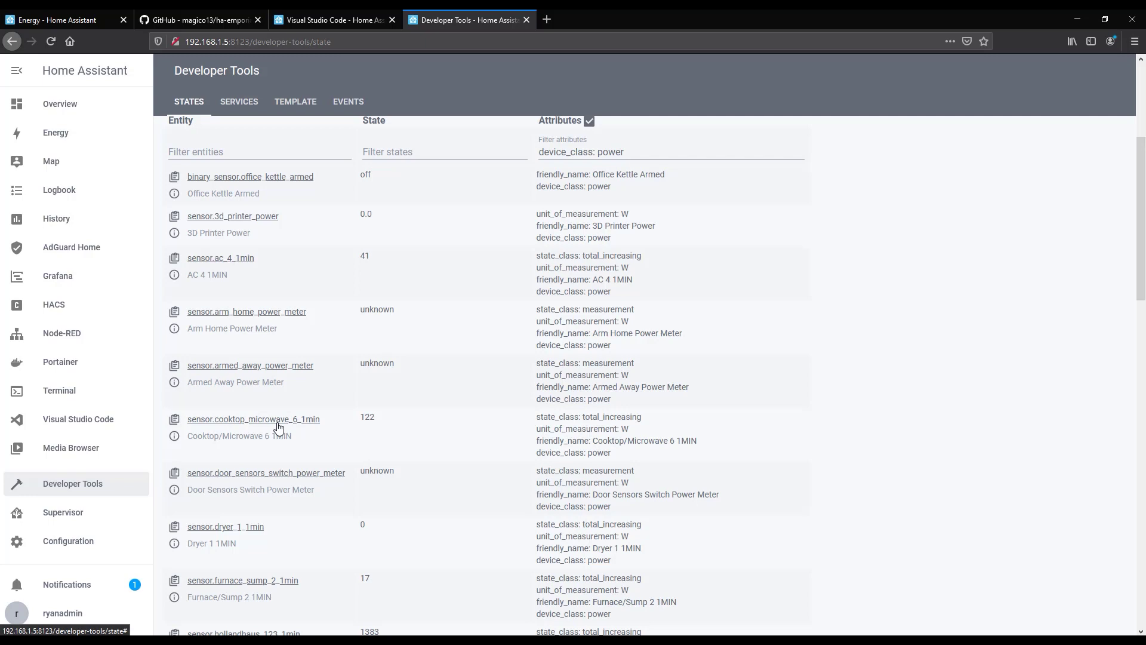
- Review the entities filtered by device_class: power and inspect the history graph of 3D Printer Power
{"action": "scroll", "coordinate": [322, 431], "scroll_direction": "up", "scroll_amount": 3}
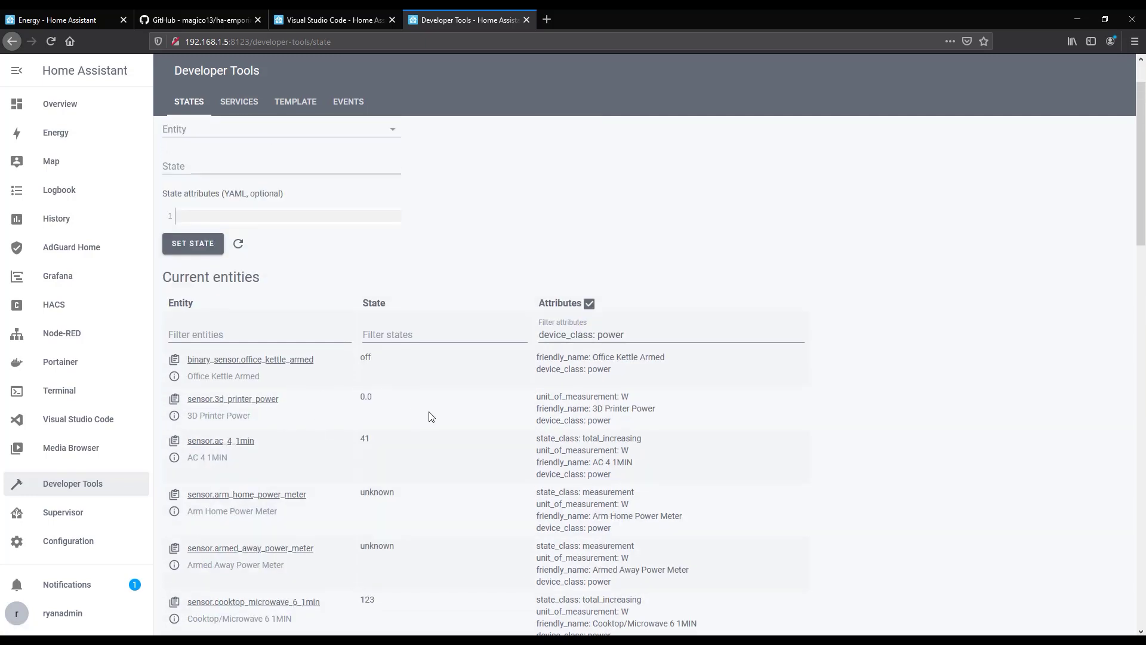
{"action": "scroll", "coordinate": [431, 416], "scroll_direction": "down", "scroll_amount": 9}
{"action": "scroll", "coordinate": [431, 416], "scroll_direction": "up", "scroll_amount": 8}
{"action": "scroll", "coordinate": [431, 416], "scroll_direction": "up", "scroll_amount": 1}
{"action": "left_click", "coordinate": [174, 415]}
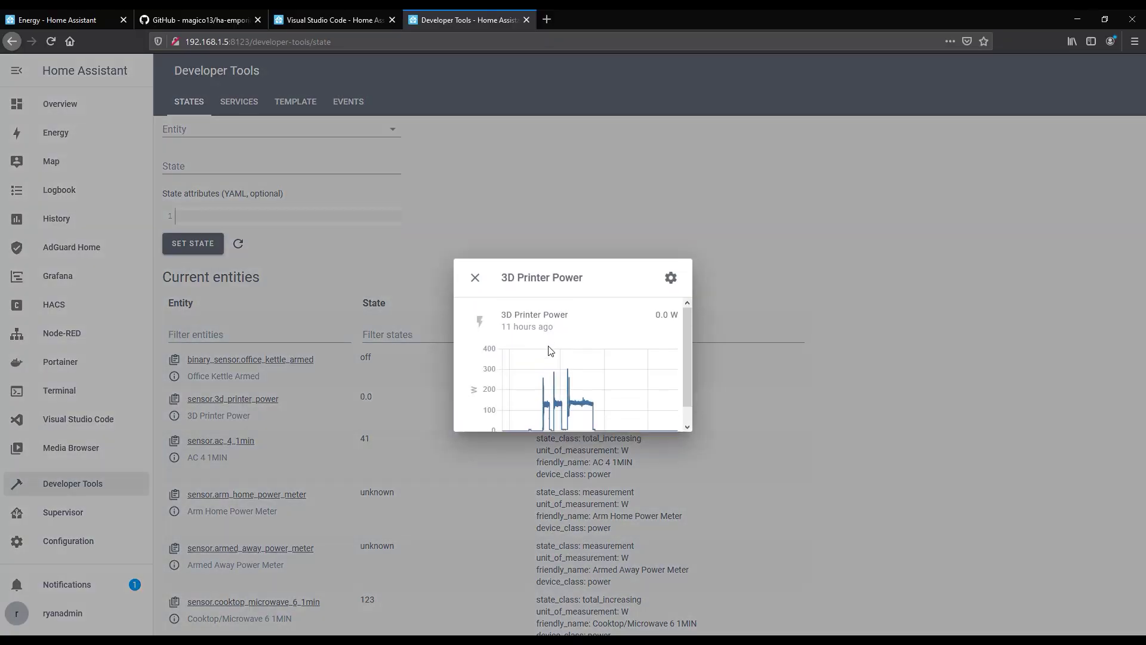
{"action": "left_click", "coordinate": [475, 259]}
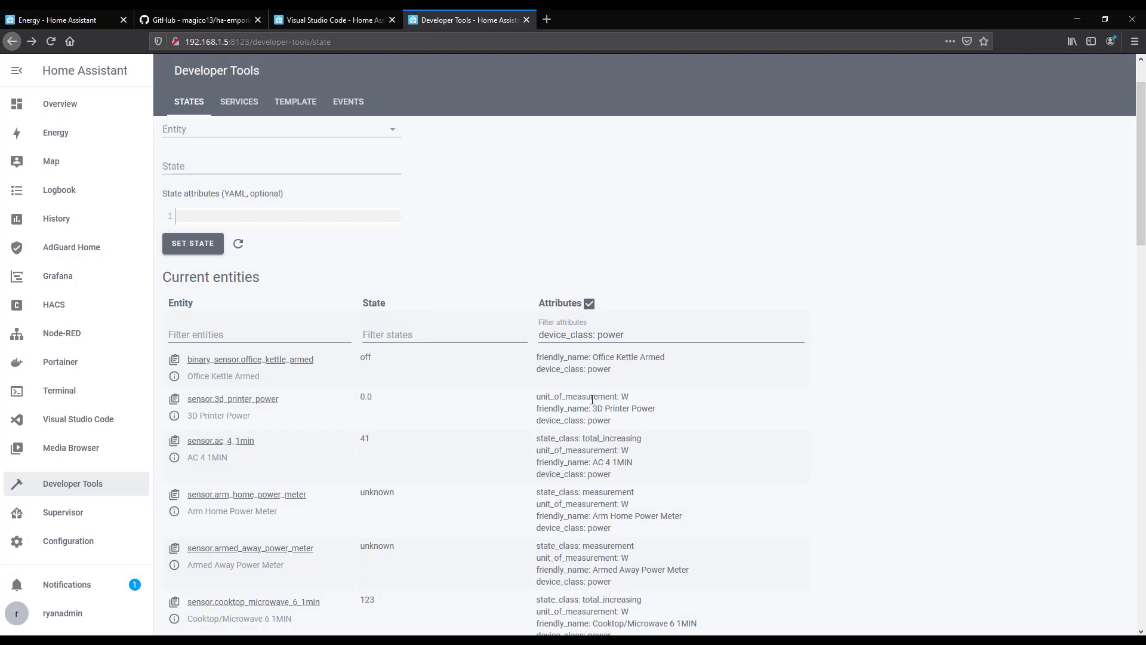
{"action": "left_click", "coordinate": [547, 19]}
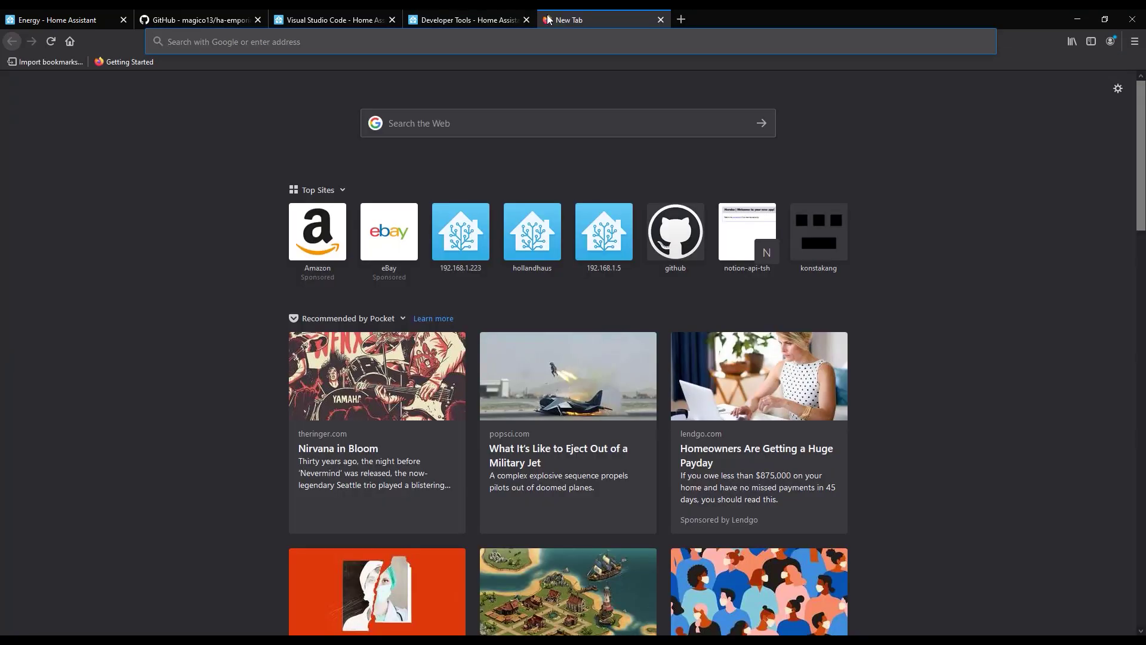
{"action": "type", "text": "https://www.home-assistant.io/integrations/integration/"}
{"action": "key", "text": "Return"}
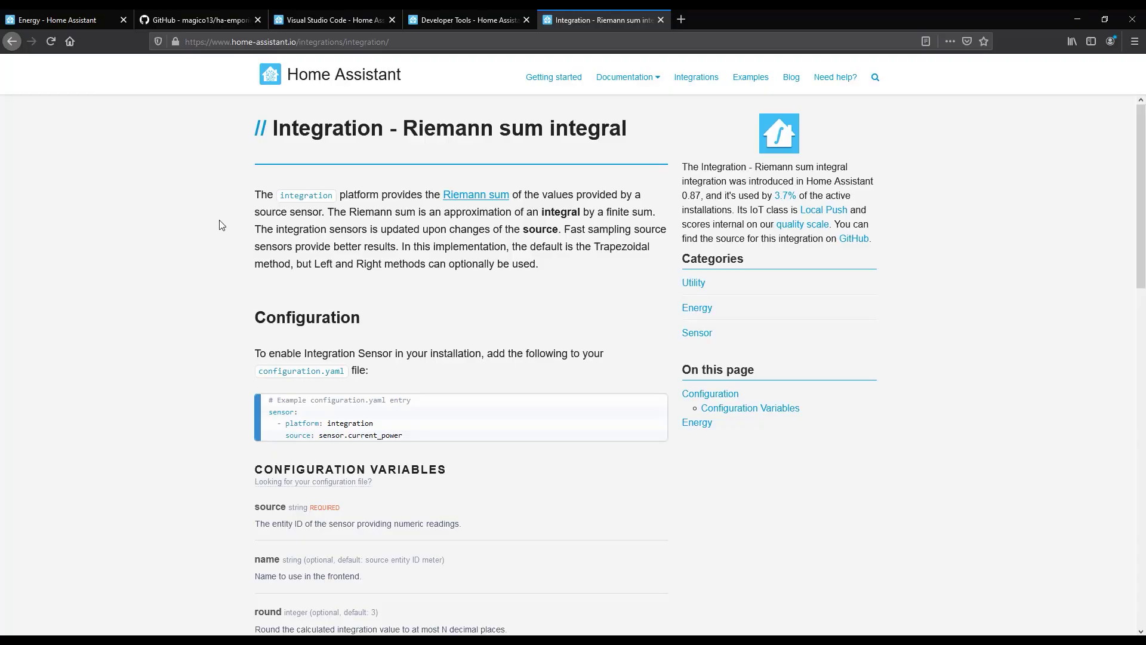
{"action": "scroll", "coordinate": [221, 225], "scroll_direction": "down", "scroll_amount": 3}
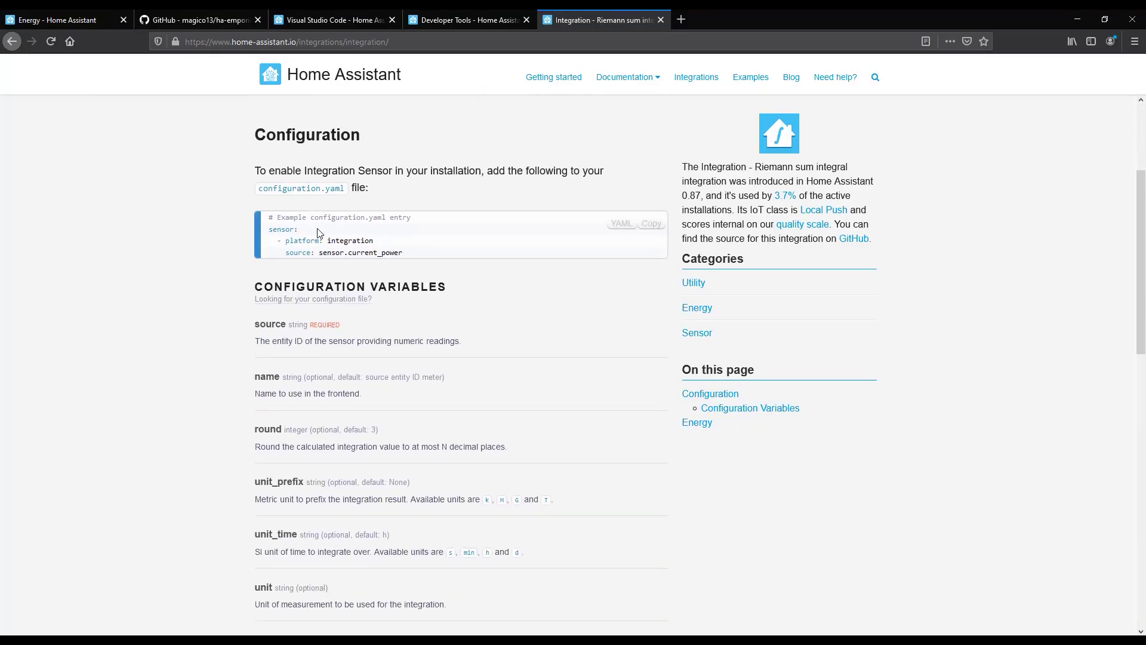
{"action": "scroll", "coordinate": [321, 251], "scroll_direction": "up", "scroll_amount": 1}
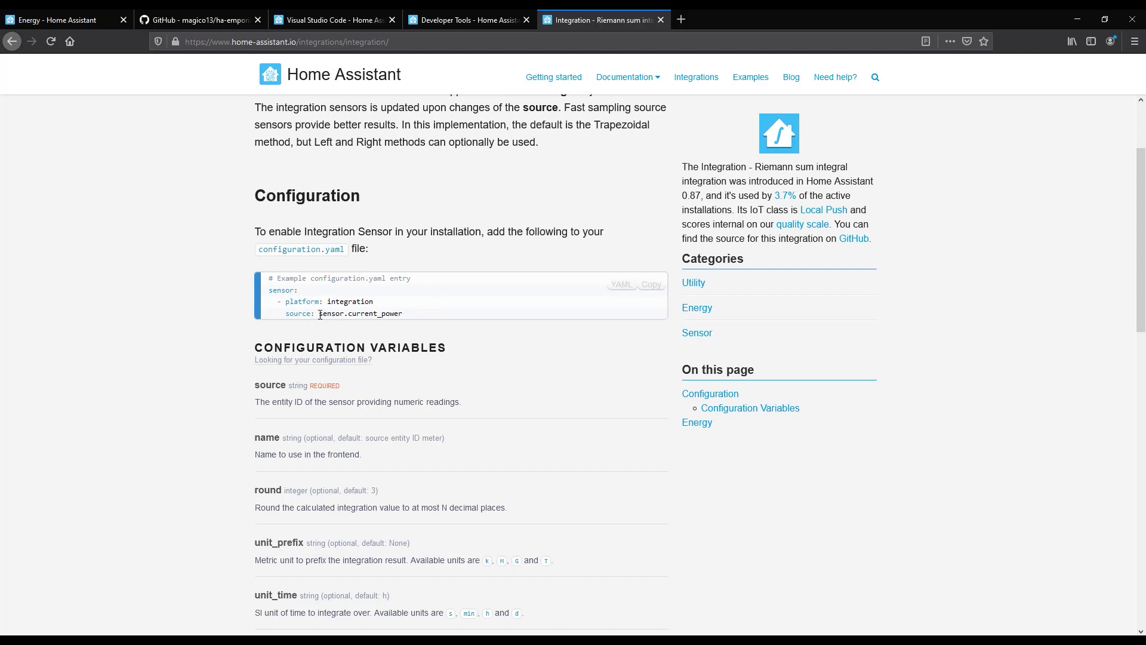
{"action": "scroll", "coordinate": [273, 286], "scroll_direction": "down", "scroll_amount": 2}
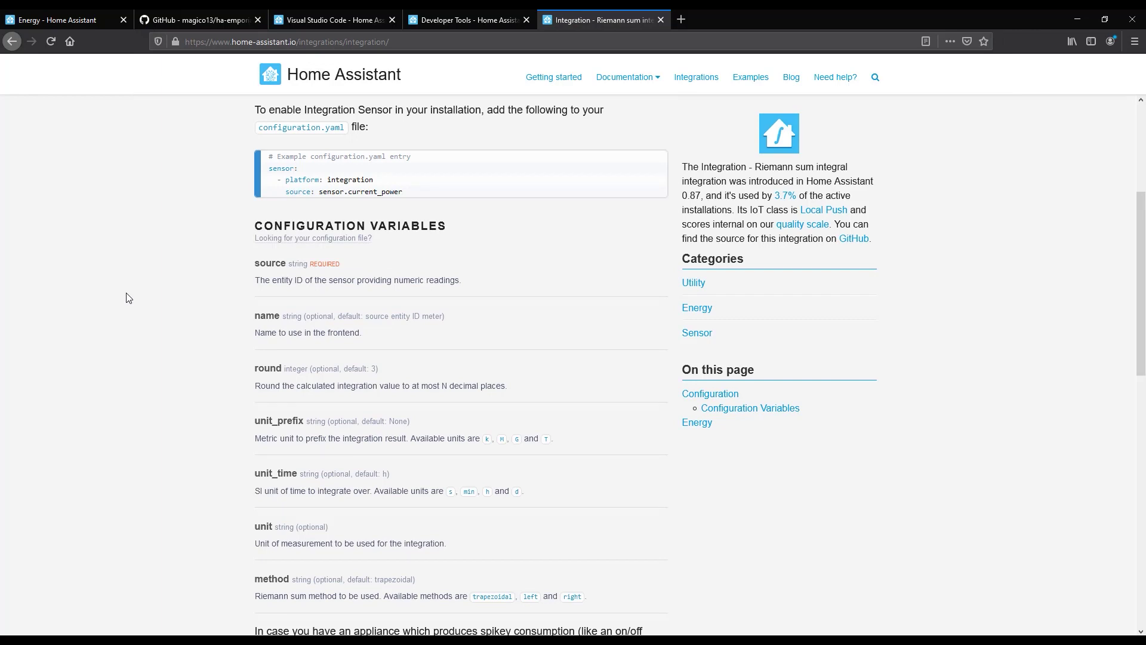
- Examine the 3D printer integration sensor in sensors.yaml, checking its source against the power entities, then its name, unit_prefix and round settings
{"action": "left_click", "coordinate": [345, 13]}
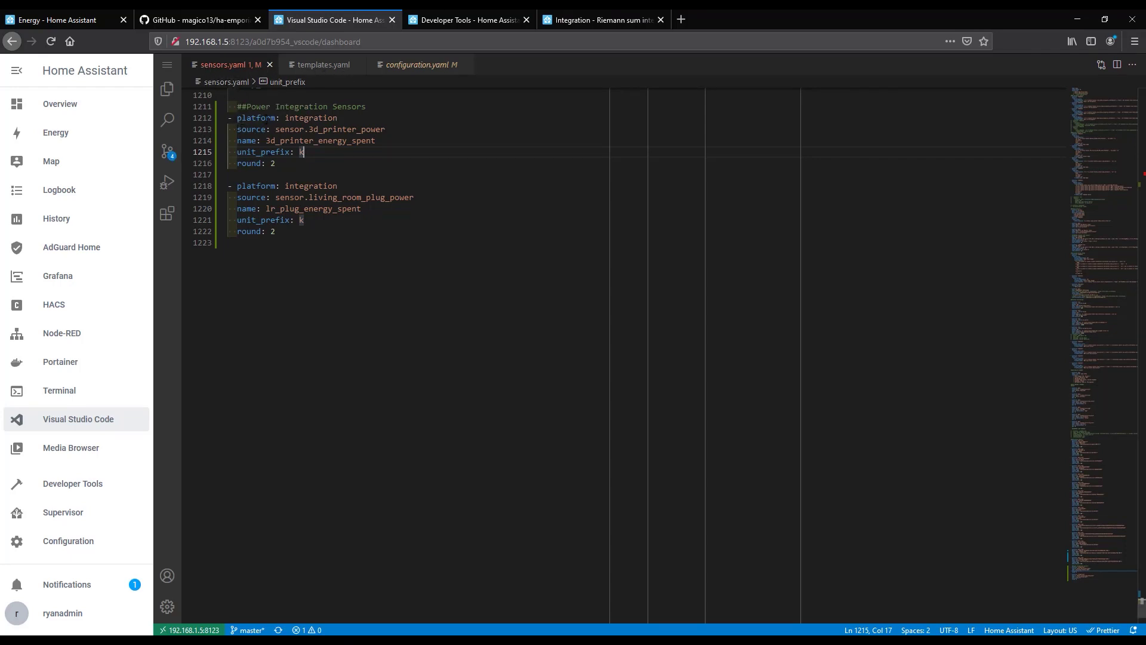
{"action": "left_click_drag", "start_coordinate": [271, 129], "coordinate": [402, 133]}
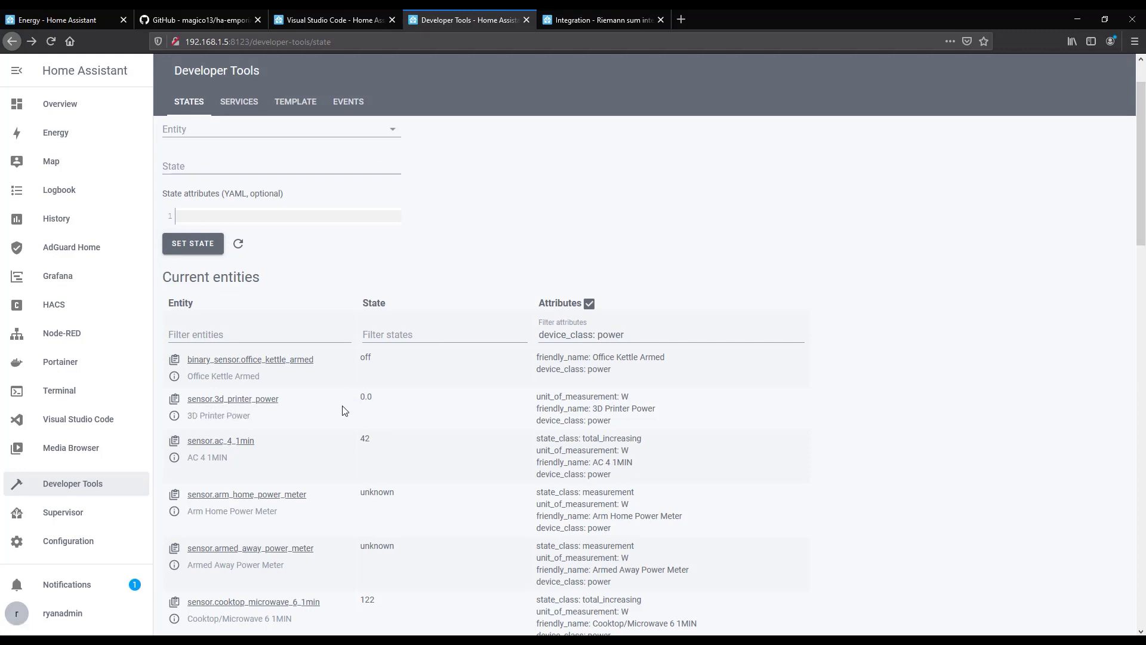
{"action": "left_click", "coordinate": [319, 28]}
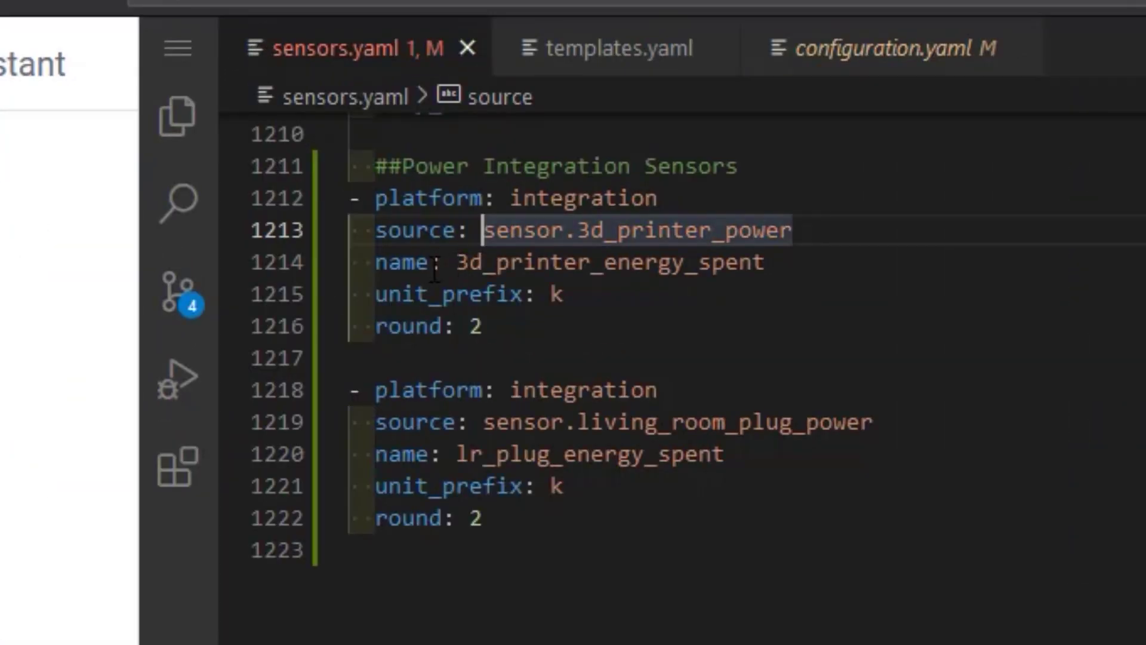
{"action": "left_click", "coordinate": [396, 263]}
{"action": "left_click", "coordinate": [468, 262]}
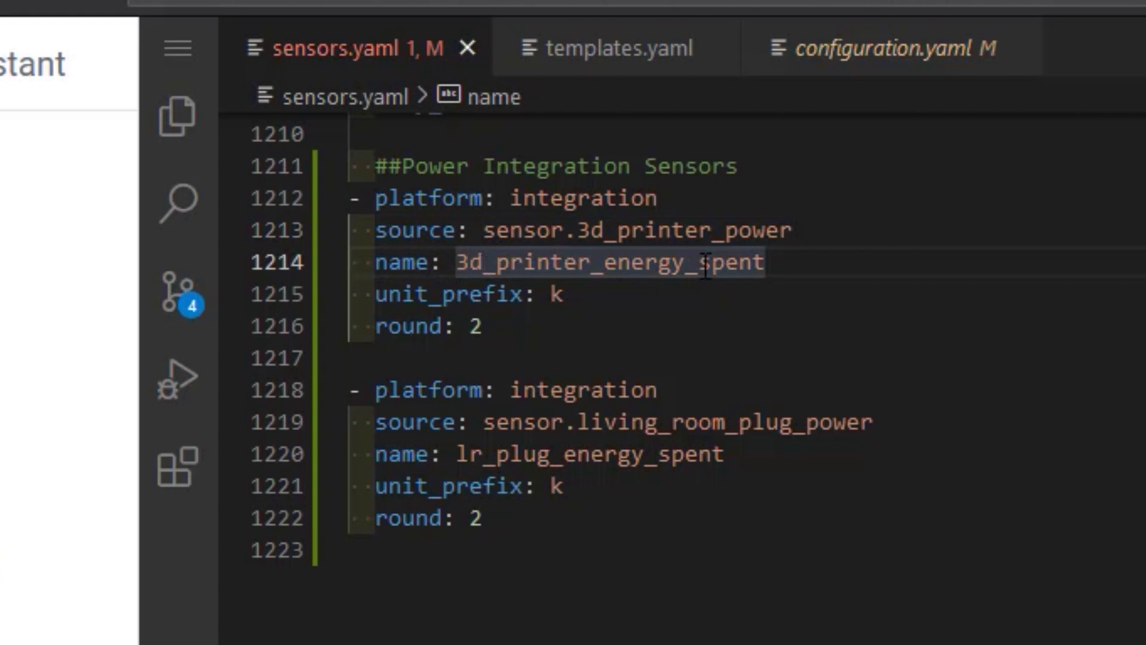
{"action": "left_click", "coordinate": [577, 303]}
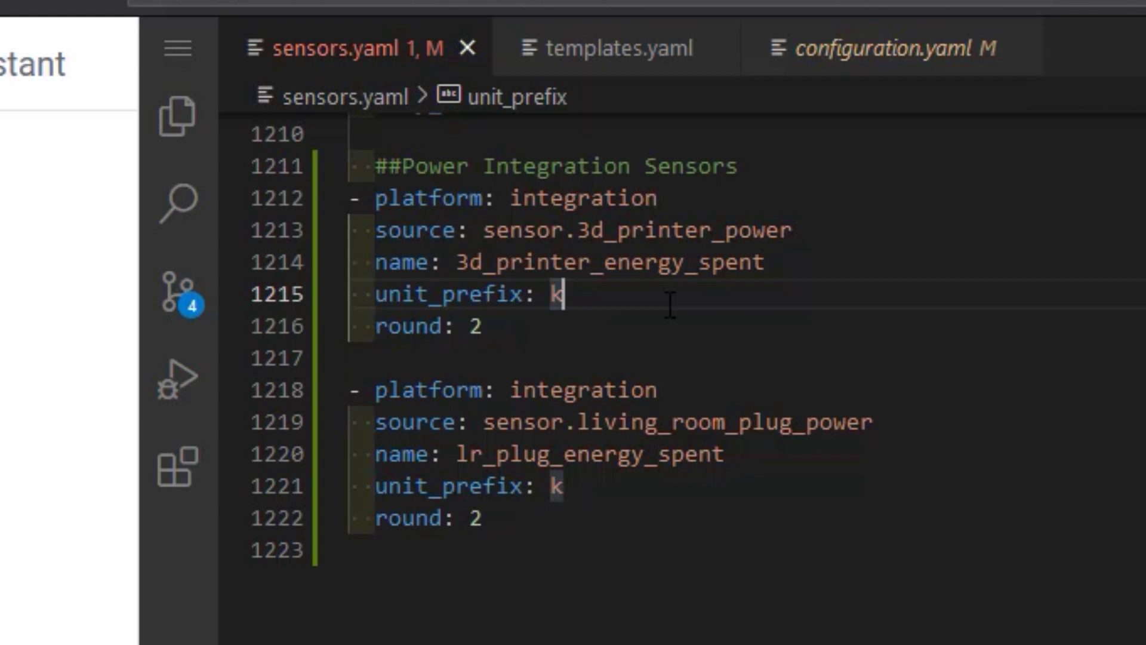
{"action": "left_click", "coordinate": [557, 325]}
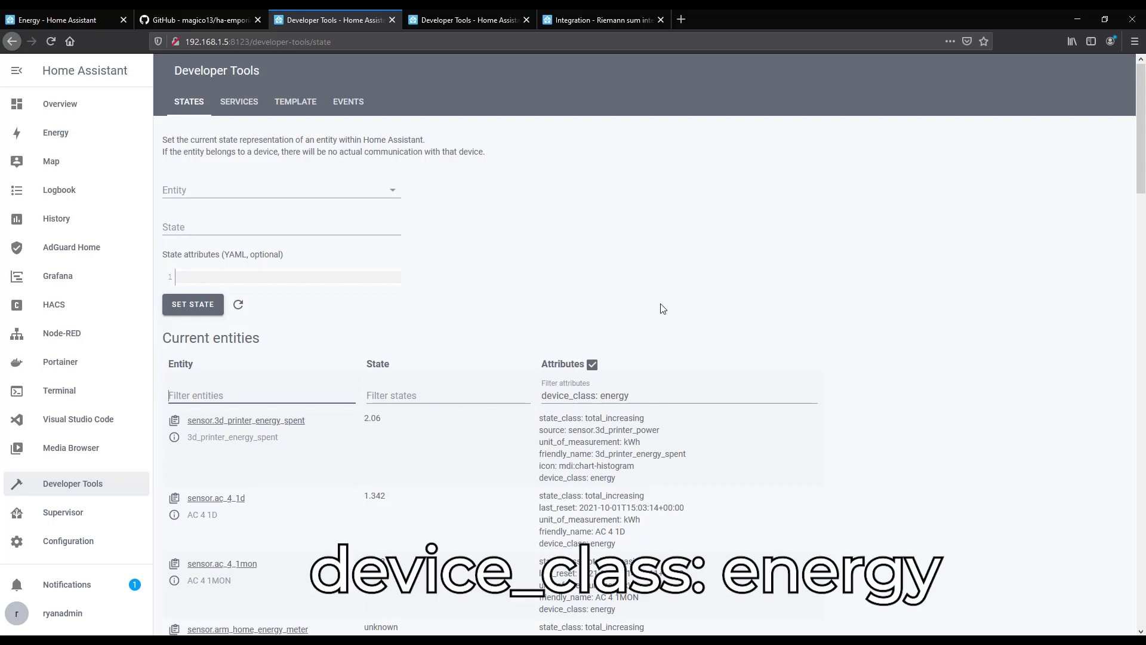
- Inspect the attributes and history graph of sensor.3d_printer_energy_spent among the entities filtered by device_class: energy
{"action": "scroll", "coordinate": [659, 333], "scroll_direction": "down", "scroll_amount": 2}
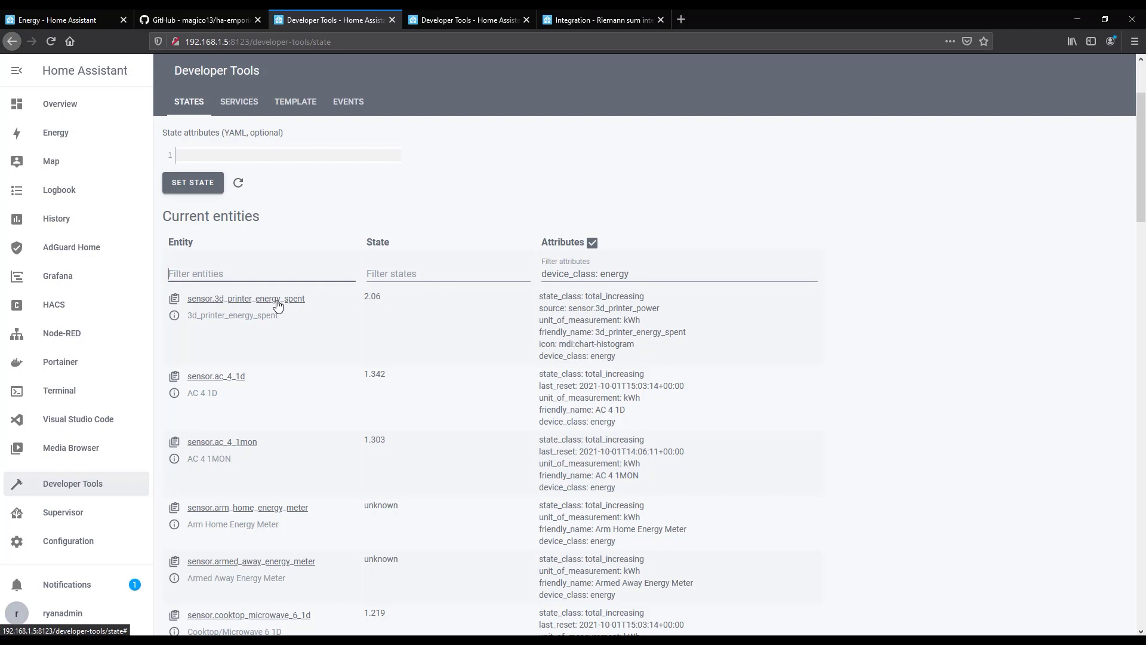
{"action": "left_click", "coordinate": [192, 306]}
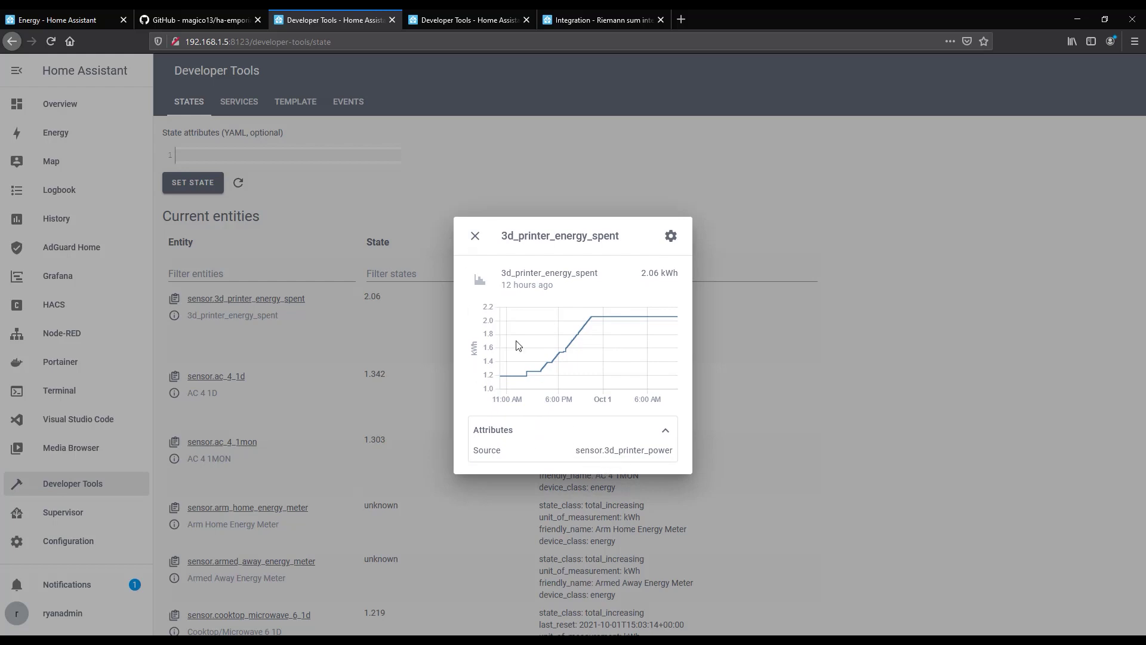
{"action": "left_click", "coordinate": [467, 239]}
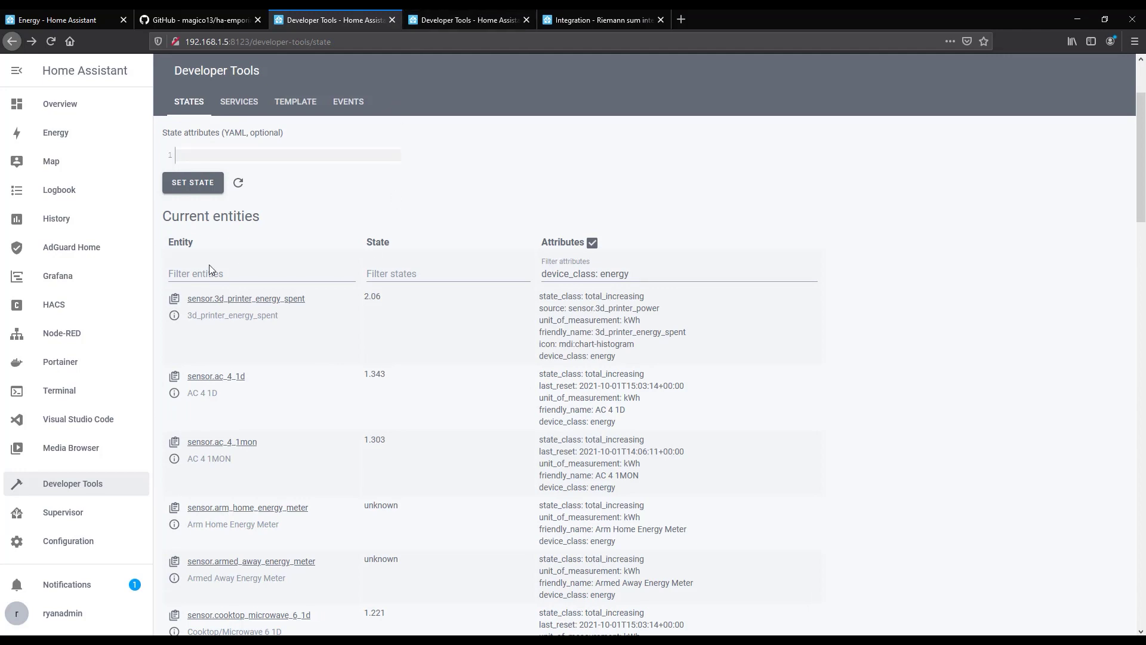
- Open the energy configuration at its list of individual devices
{"action": "left_click", "coordinate": [69, 541]}
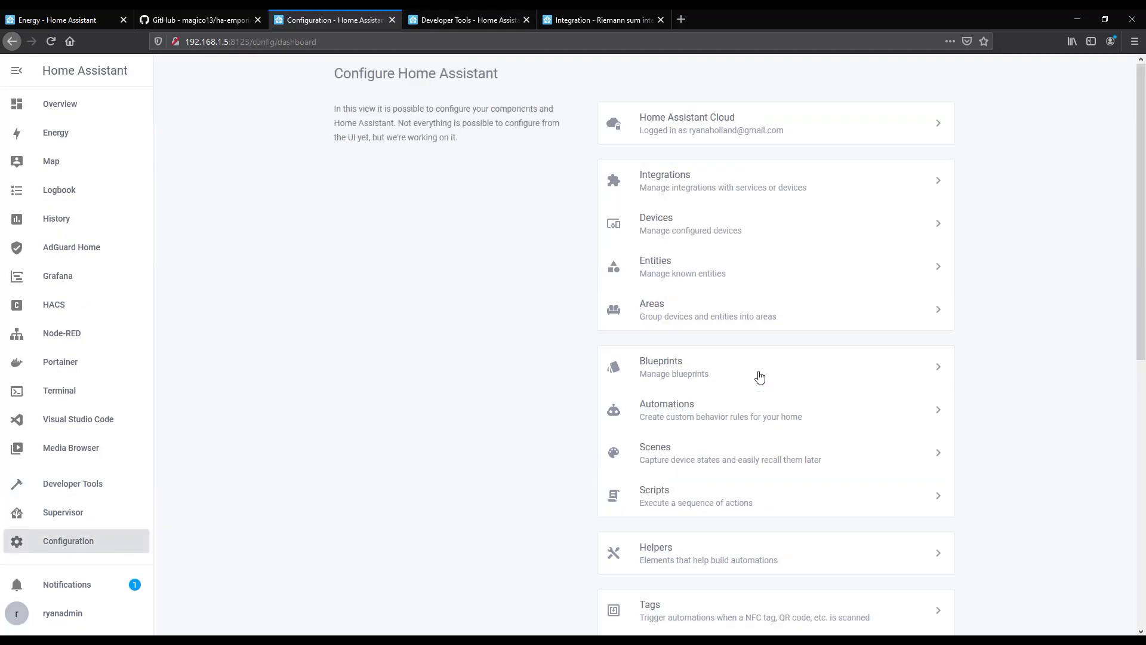
{"action": "scroll", "coordinate": [688, 486], "scroll_direction": "down", "scroll_amount": 8}
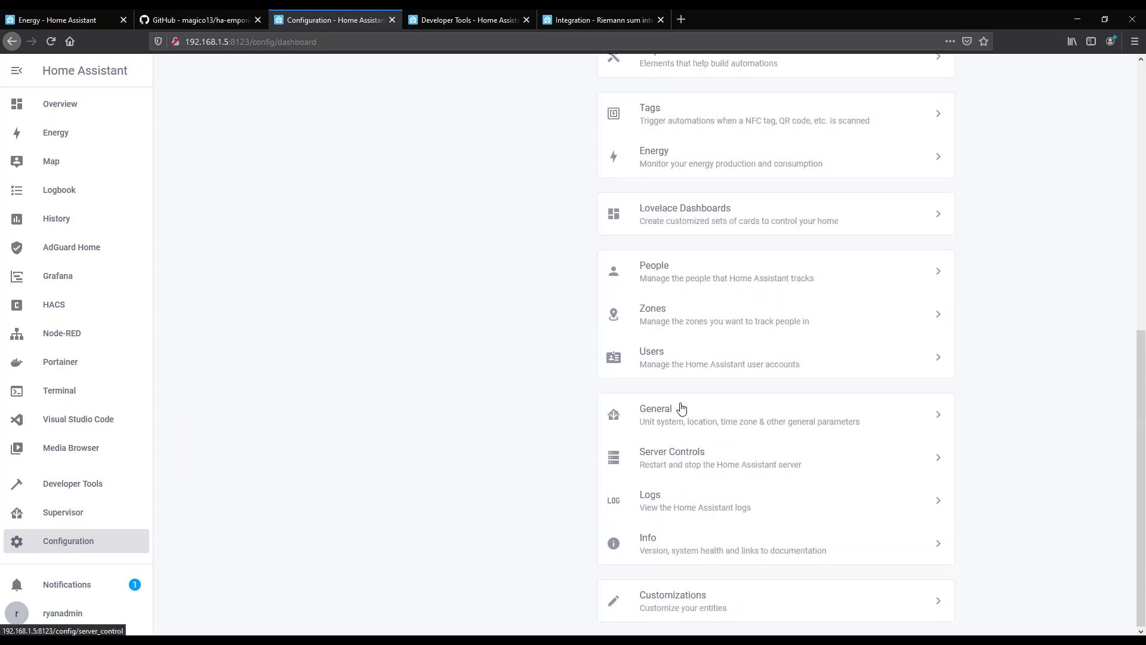
{"action": "scroll", "coordinate": [687, 370], "scroll_direction": "up", "scroll_amount": 4}
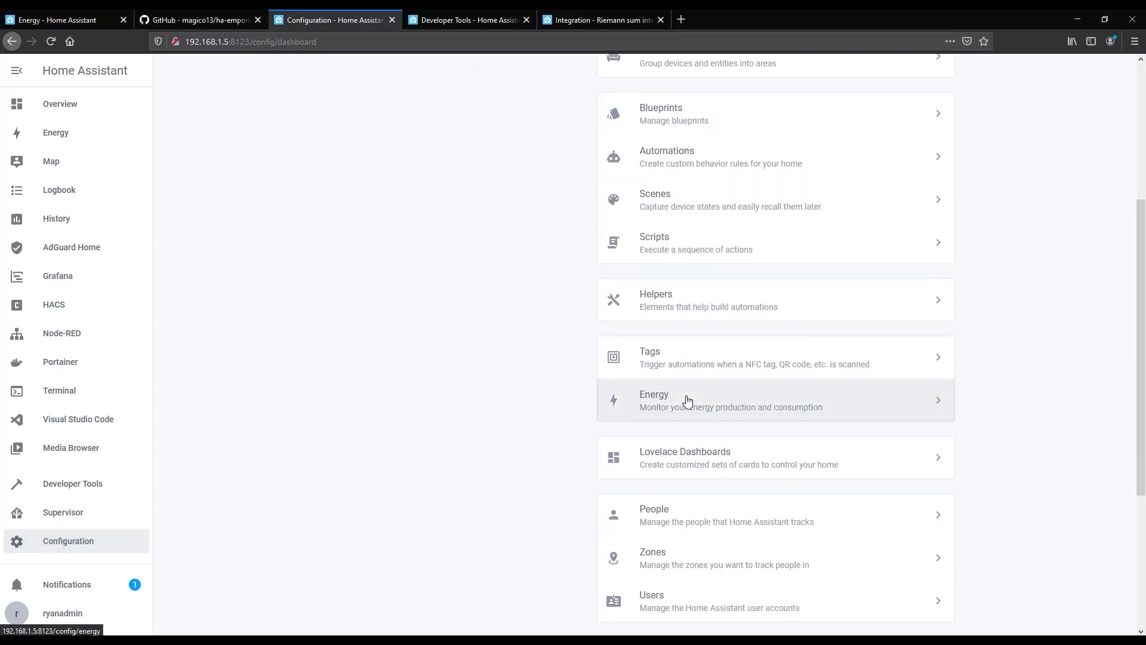
{"action": "left_click", "coordinate": [686, 399]}
{"action": "scroll", "coordinate": [367, 420], "scroll_direction": "down", "scroll_amount": 3}
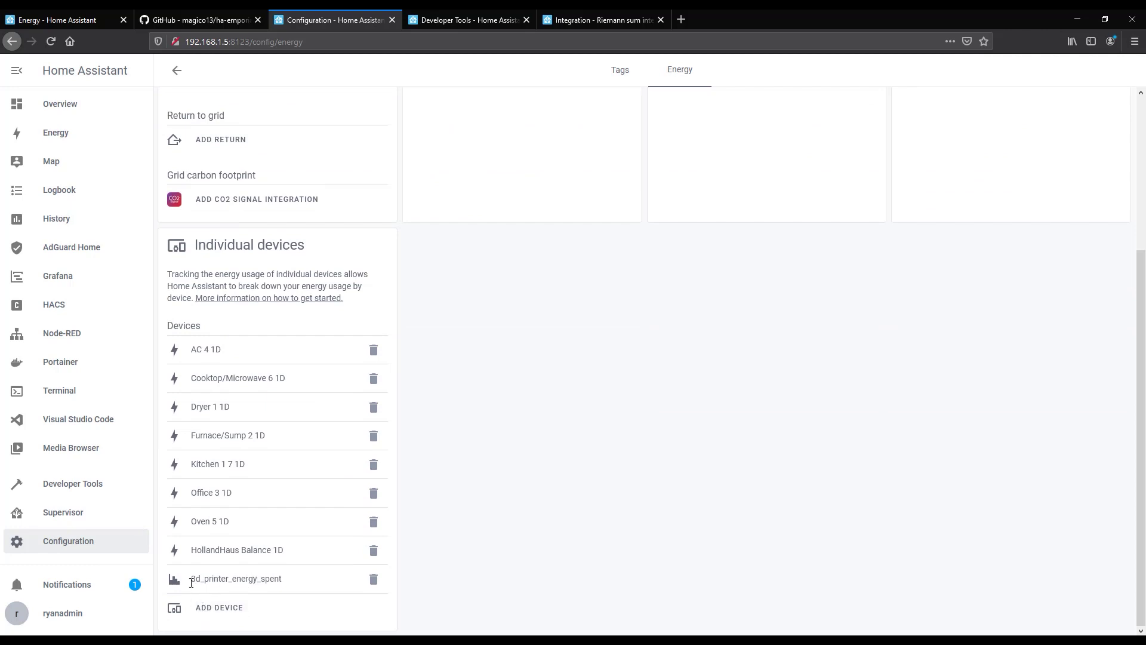
- Add the lr_plug_energy_spent entity as an individual device and save it
{"action": "left_click", "coordinate": [220, 609]}
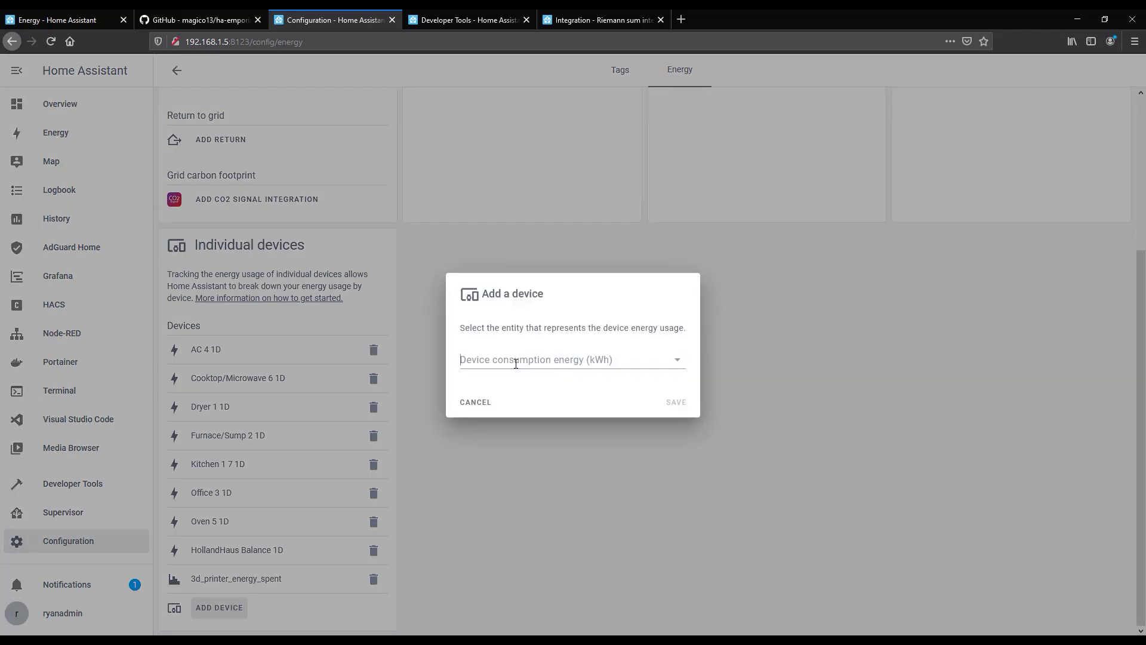
{"action": "left_click", "coordinate": [515, 361]}
{"action": "scroll", "coordinate": [573, 418], "scroll_direction": "down", "scroll_amount": 15}
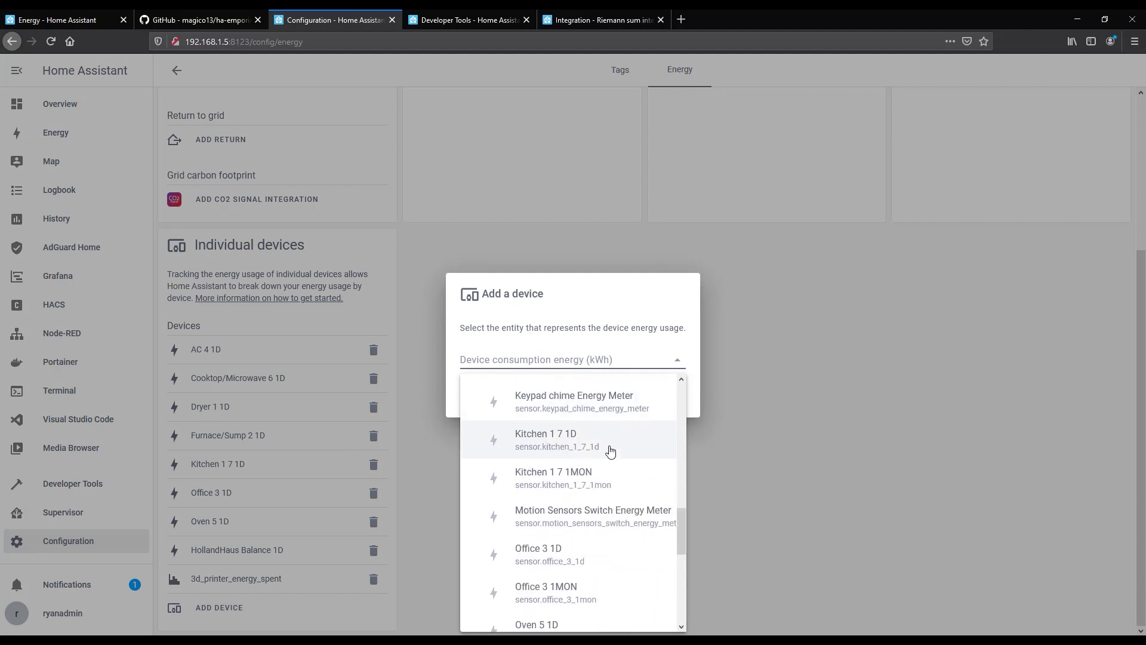
{"action": "scroll", "coordinate": [631, 463], "scroll_direction": "down", "scroll_amount": 1}
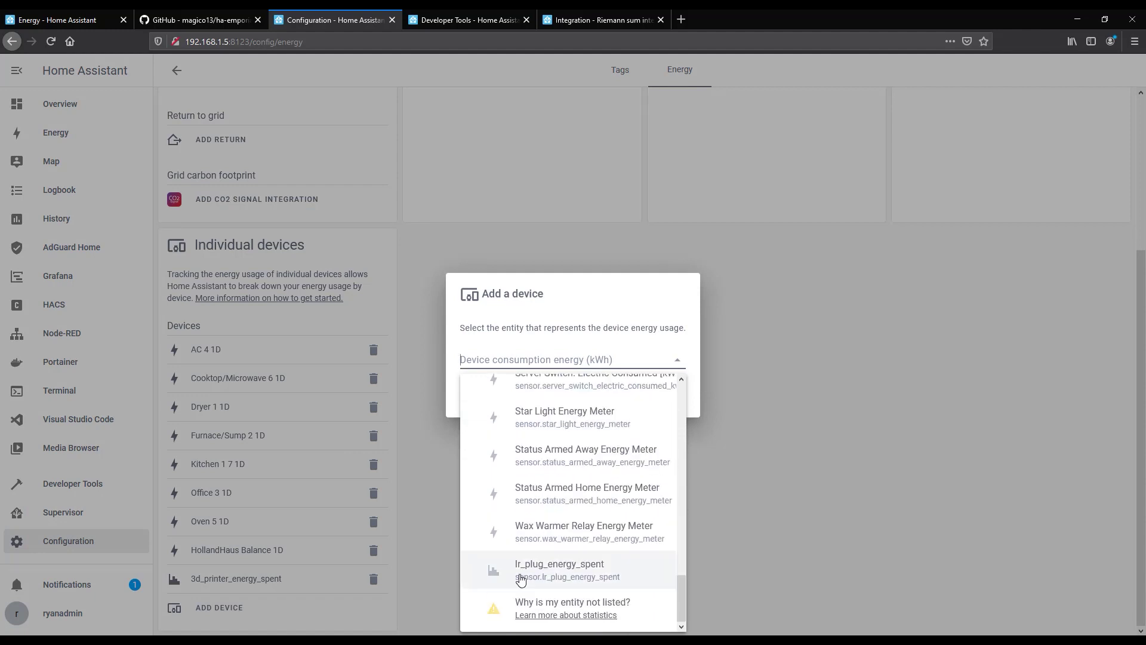
{"action": "left_click", "coordinate": [567, 574]}
{"action": "left_click", "coordinate": [673, 402]}
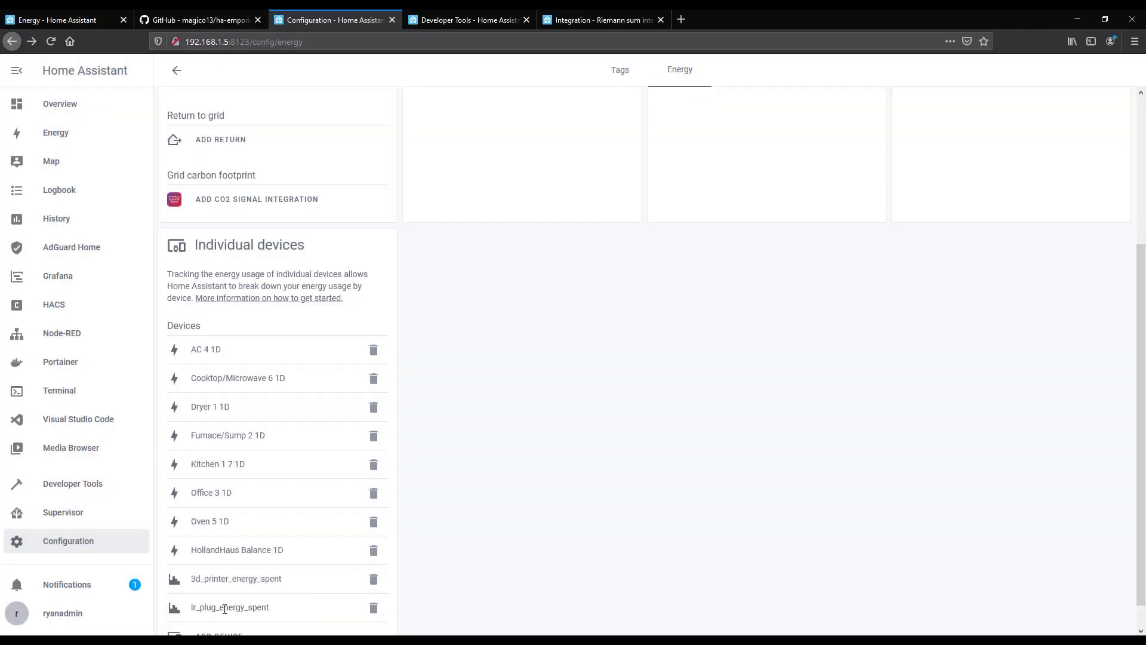